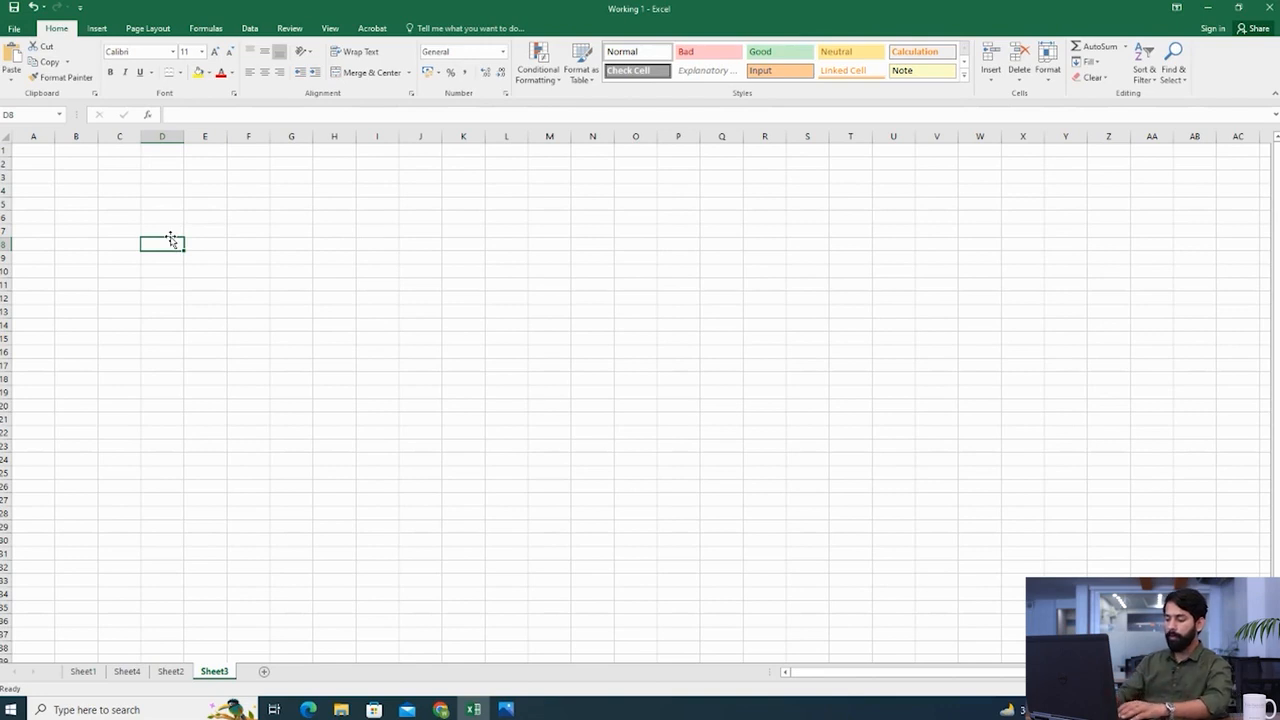
# Step: Enter the column headers Student Name, Subject and Marks in cells D8, E8 and F8
pyautogui.write('S')
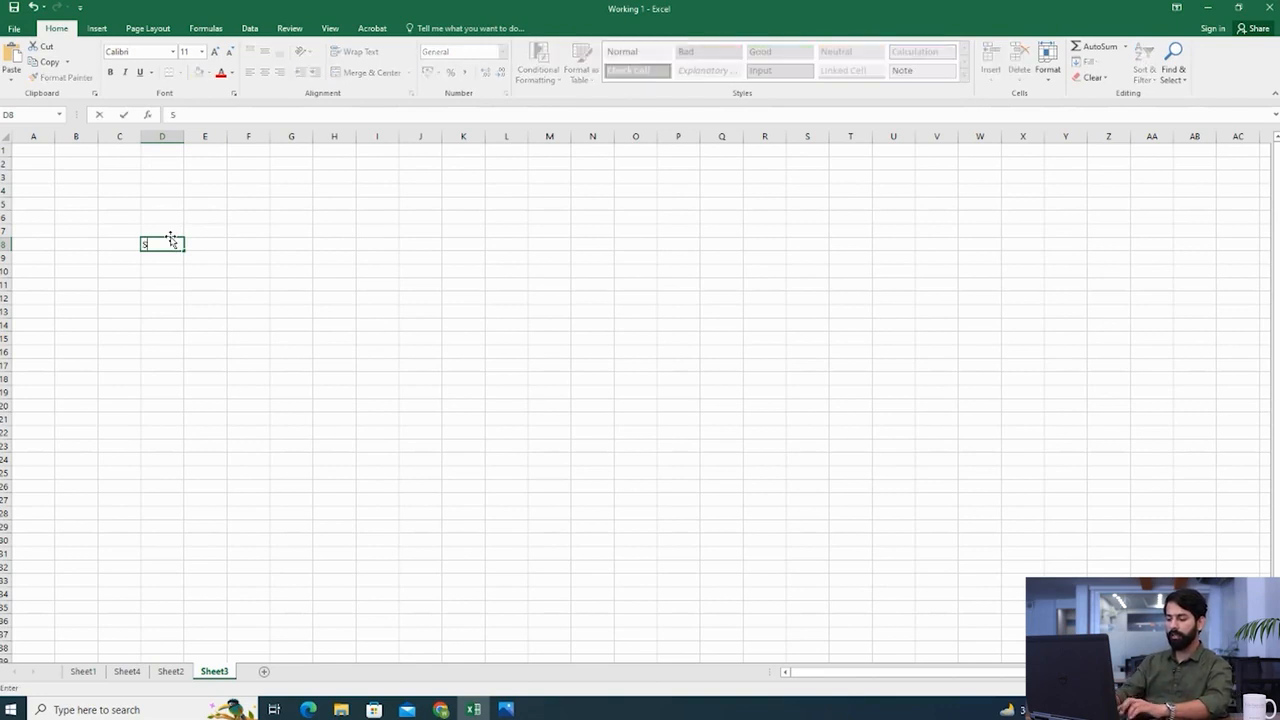
pyautogui.write('tudent')
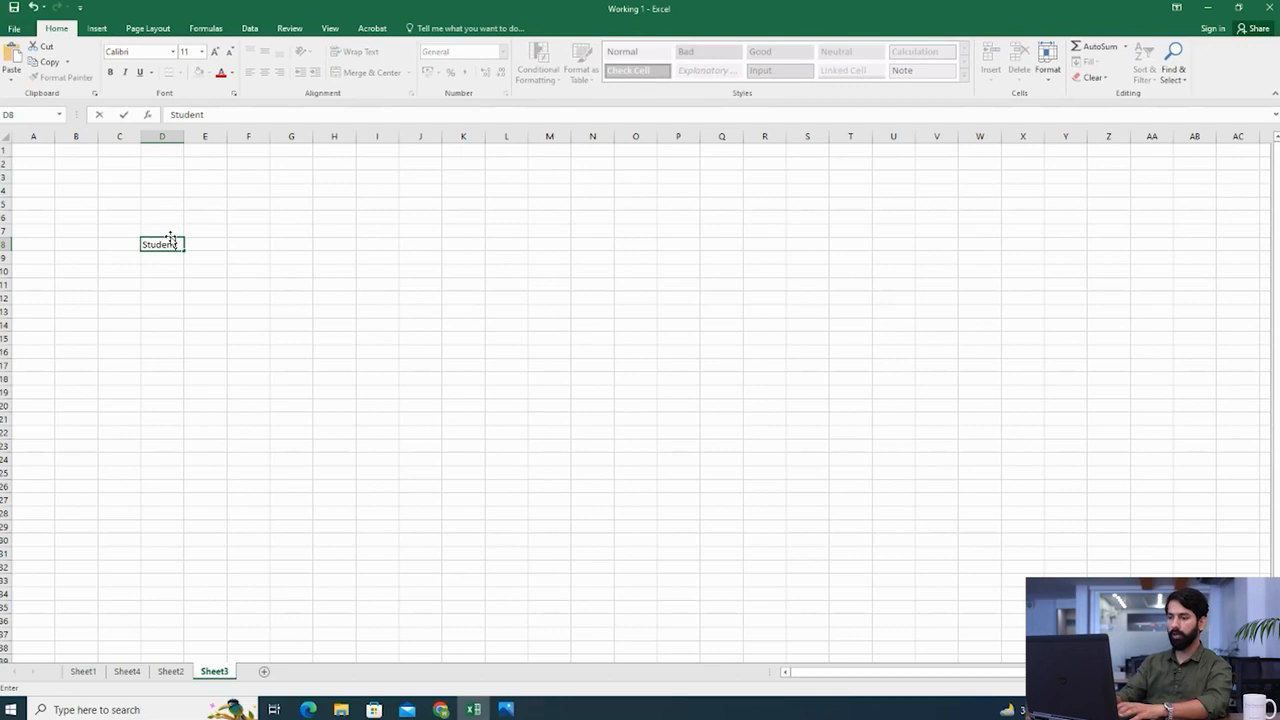
pyautogui.write(' Name')
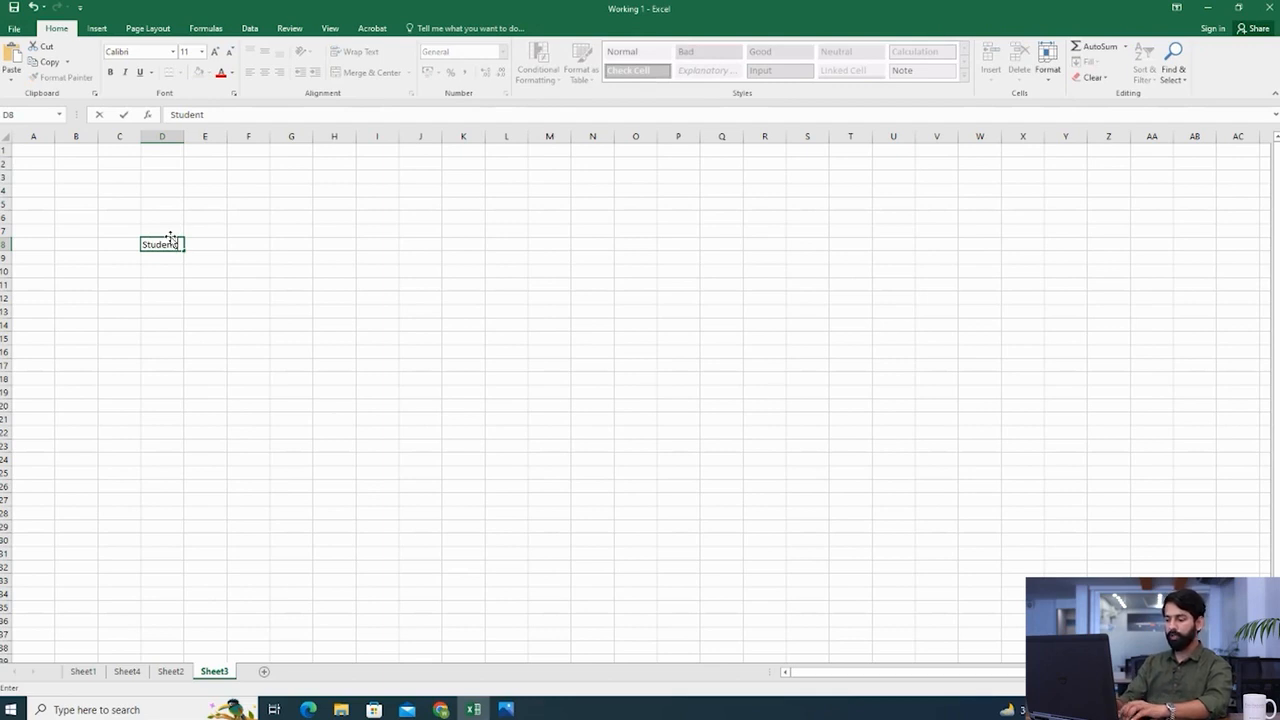
pyautogui.press('Return')
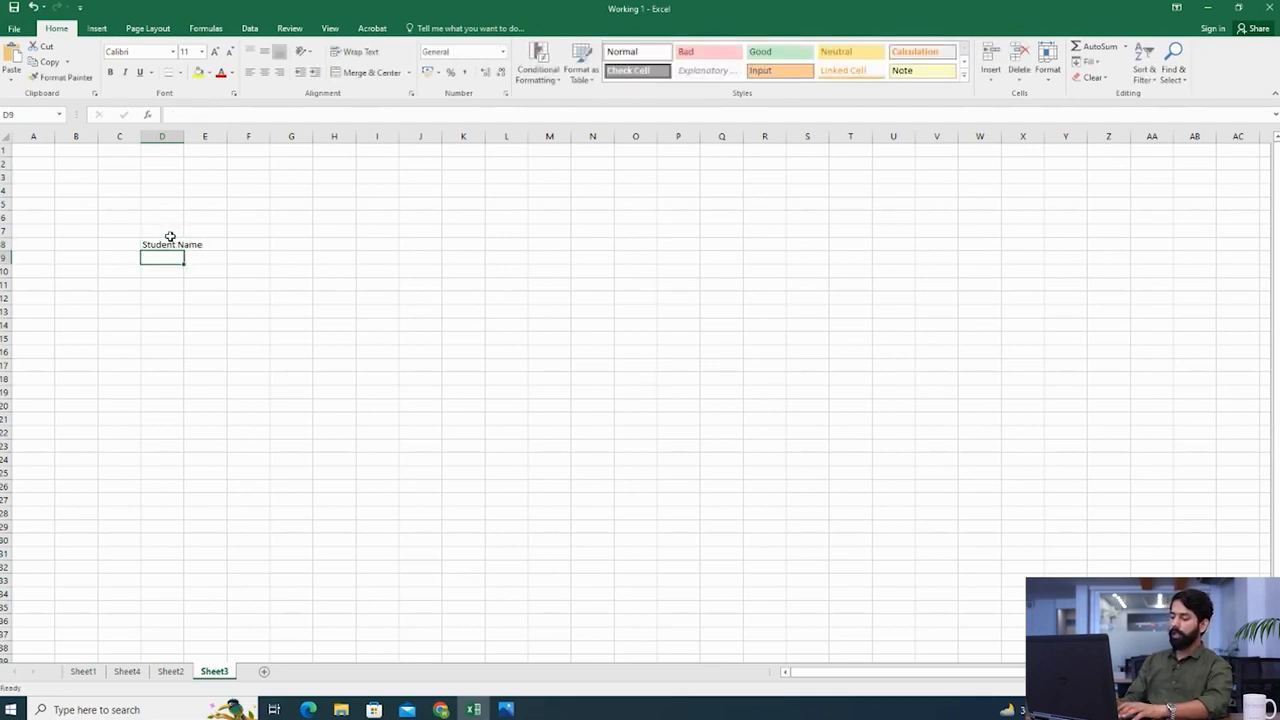
pyautogui.press('Right')
pyautogui.press('Up')
pyautogui.write('Subject')
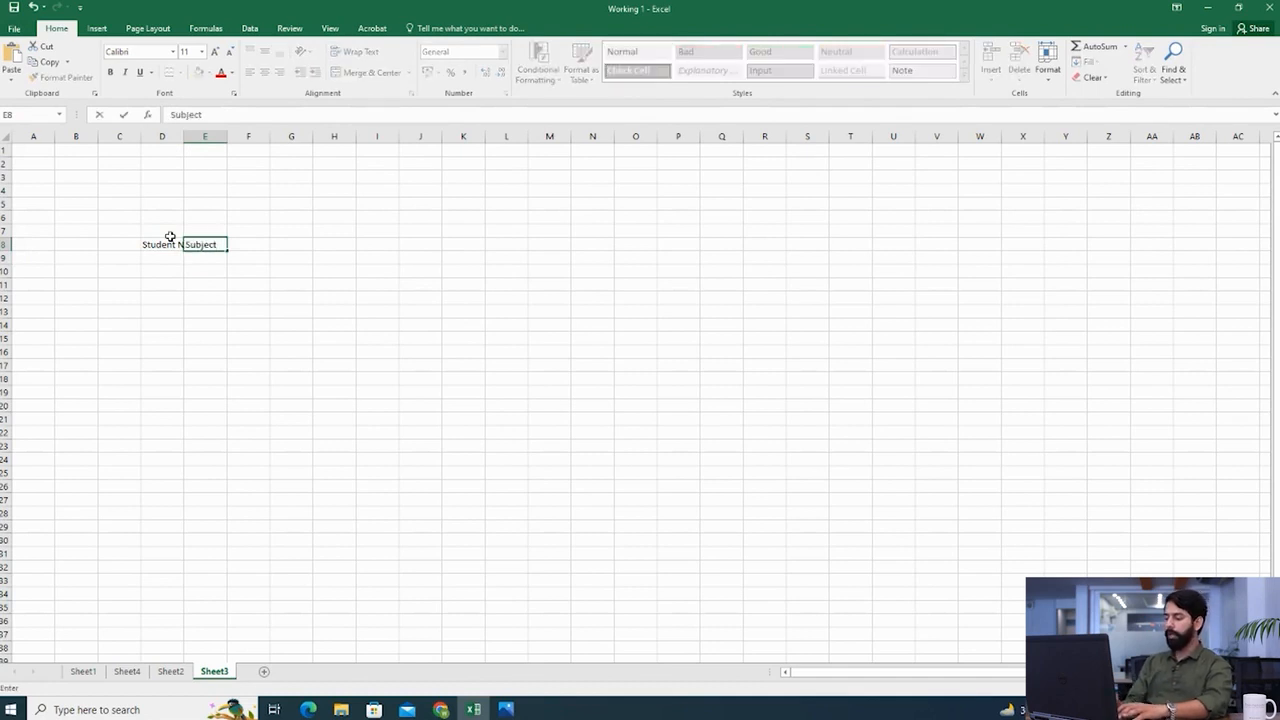
pyautogui.press('Tab')
pyautogui.write('Marks')
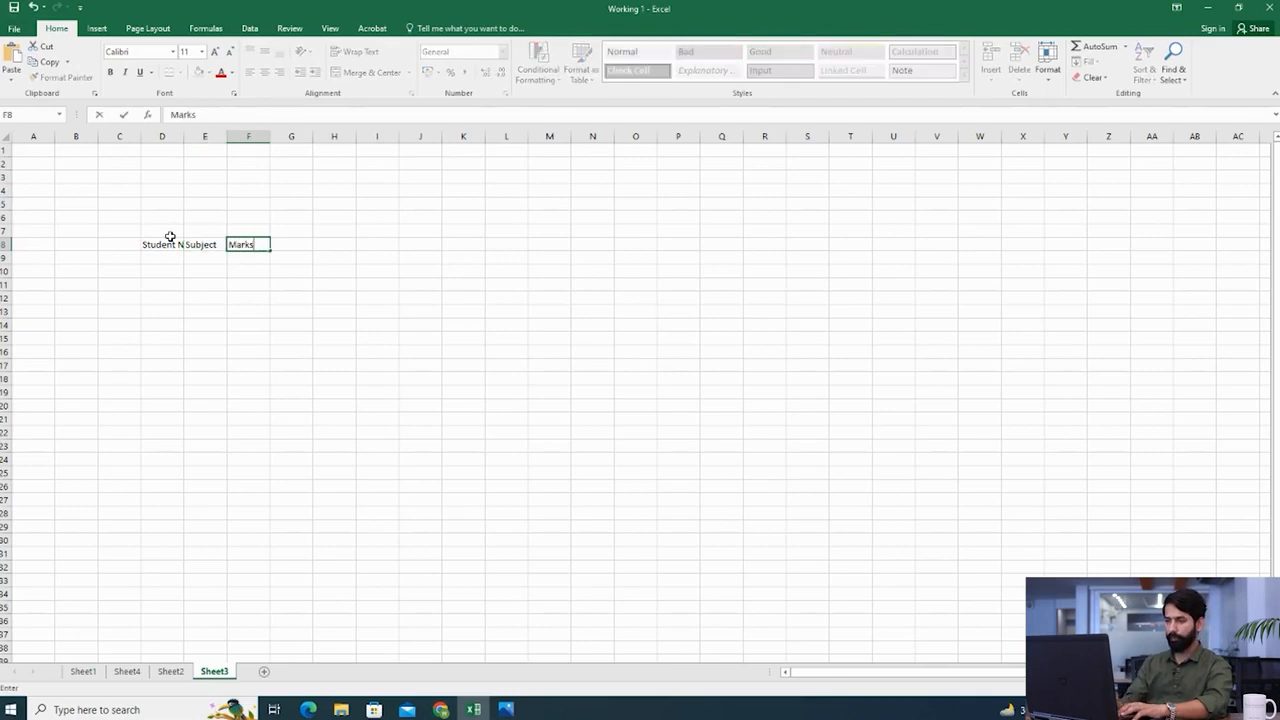
pyautogui.press('Return')
pyautogui.press('Up')
# Step: Widen column D so that the full Student Name header fits inside it
pyautogui.click(170, 240)
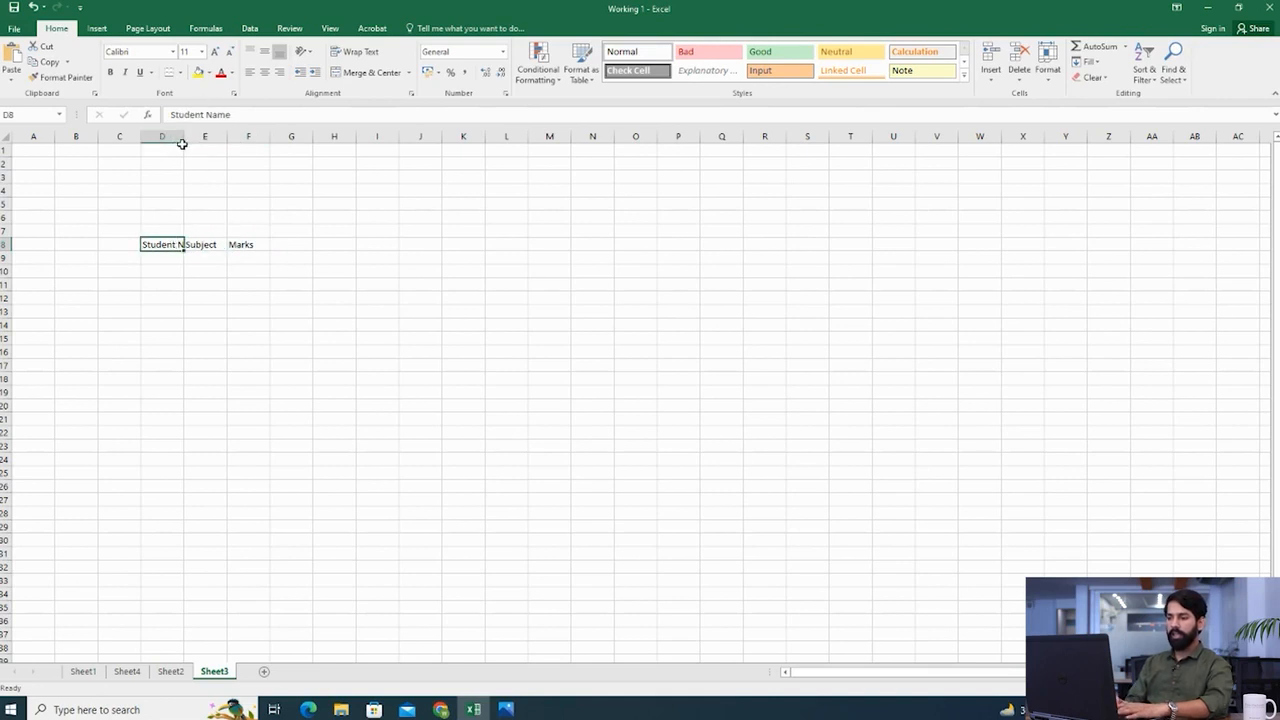
pyautogui.moveTo(181, 137); pyautogui.dragTo(299, 140)
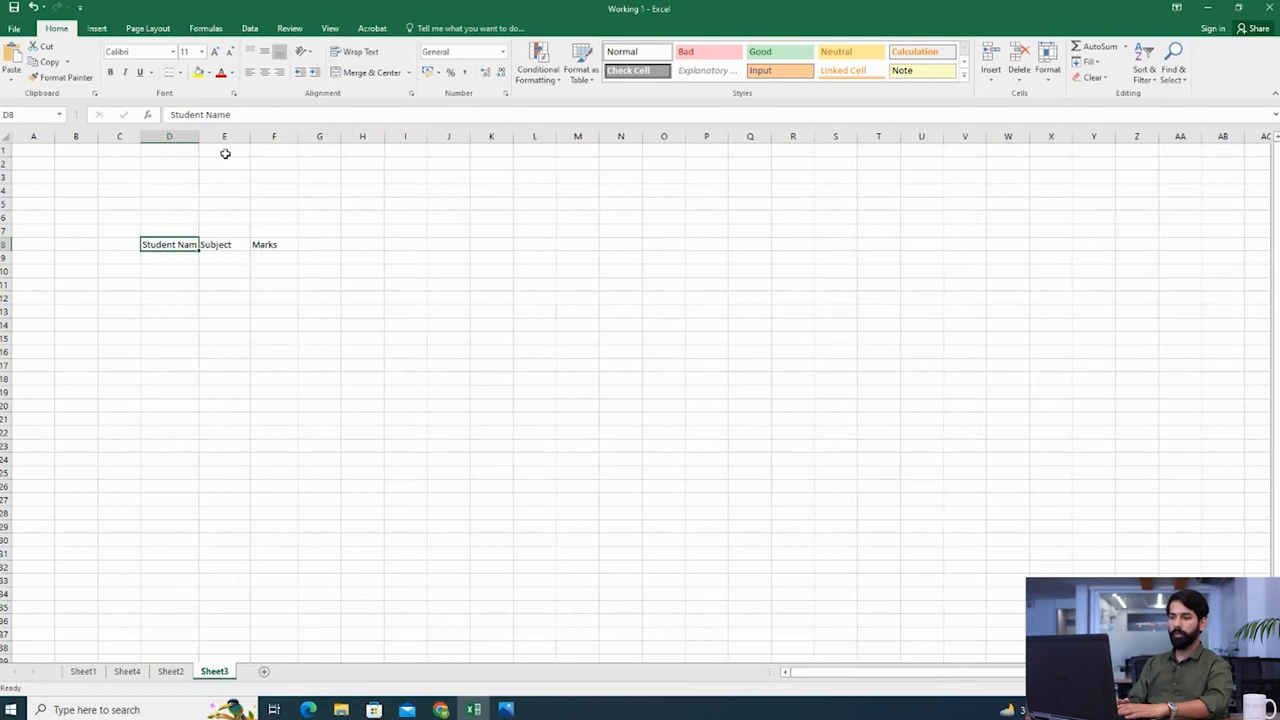
pyautogui.moveTo(199, 137); pyautogui.dragTo(226, 141)
# Step: Enter the student's name in cell D10 under the Student Name header
pyautogui.click(177, 272)
pyautogui.write('Arslan')
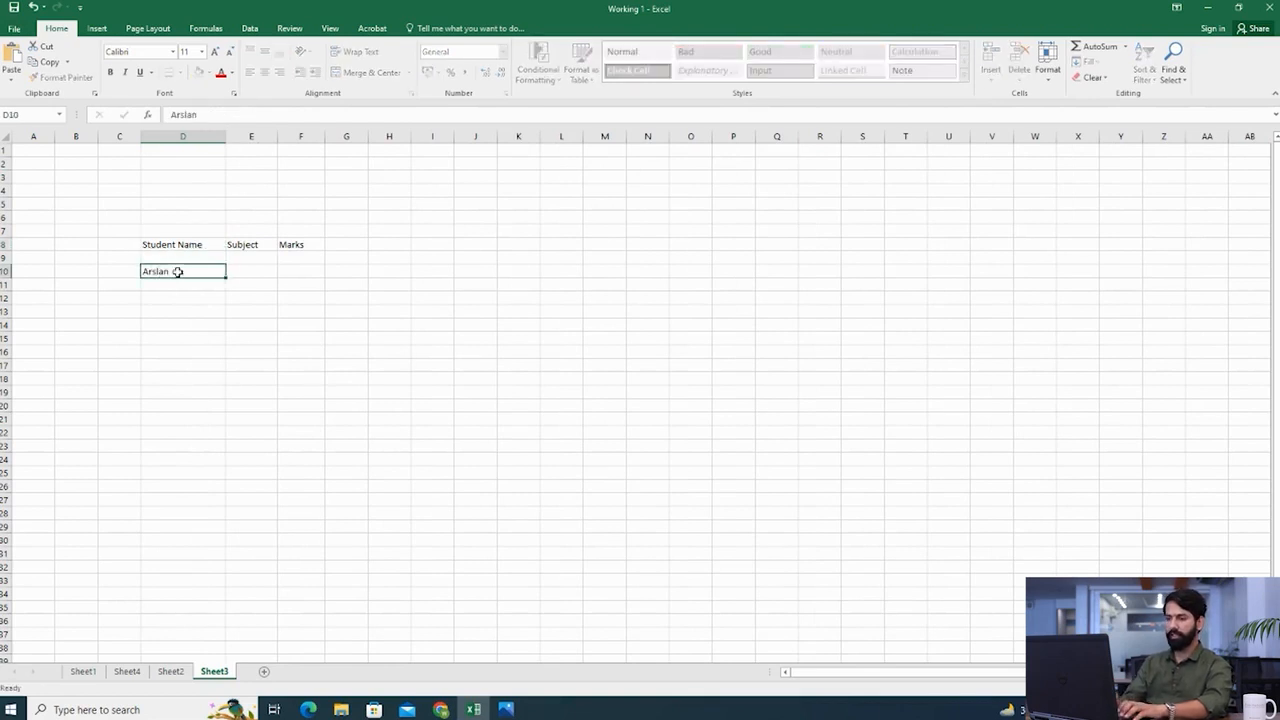
pyautogui.press('Return')
pyautogui.click(177, 272)
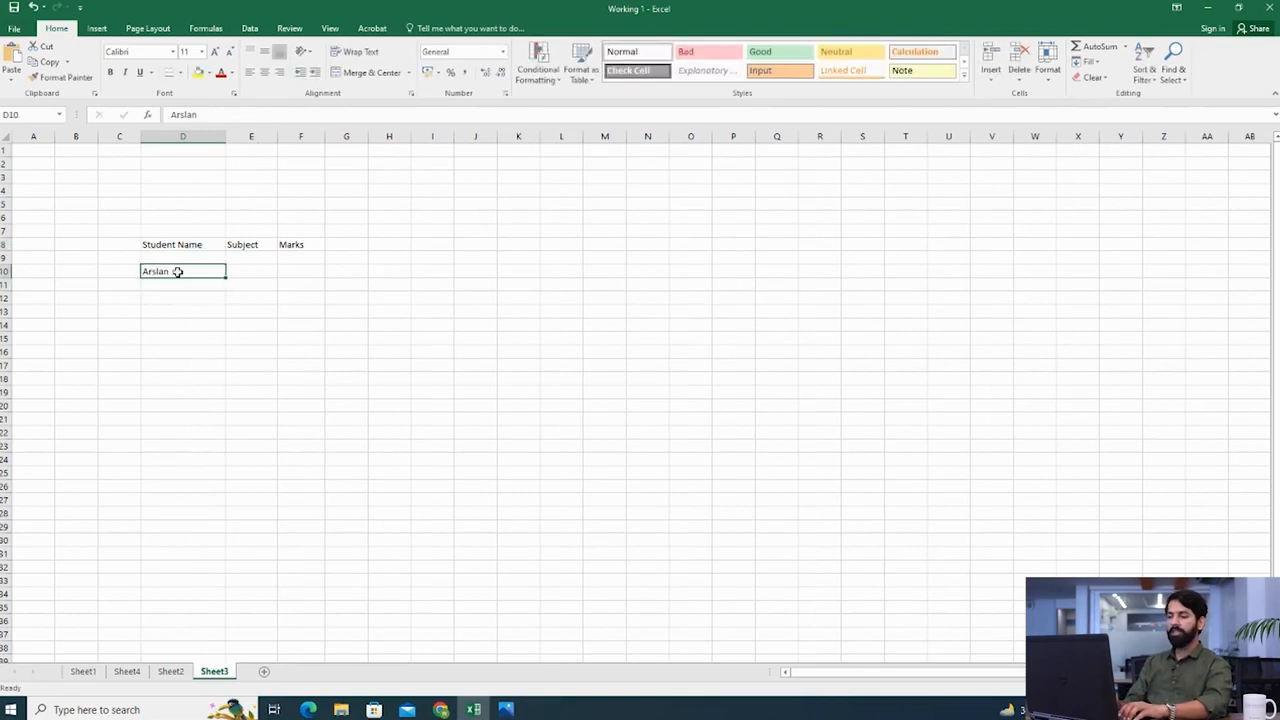
# Step: List the subjects Physics, Chemistry, Maths and Biology in cells E10 to E13
pyautogui.press('Tab')
pyautogui.write('P')
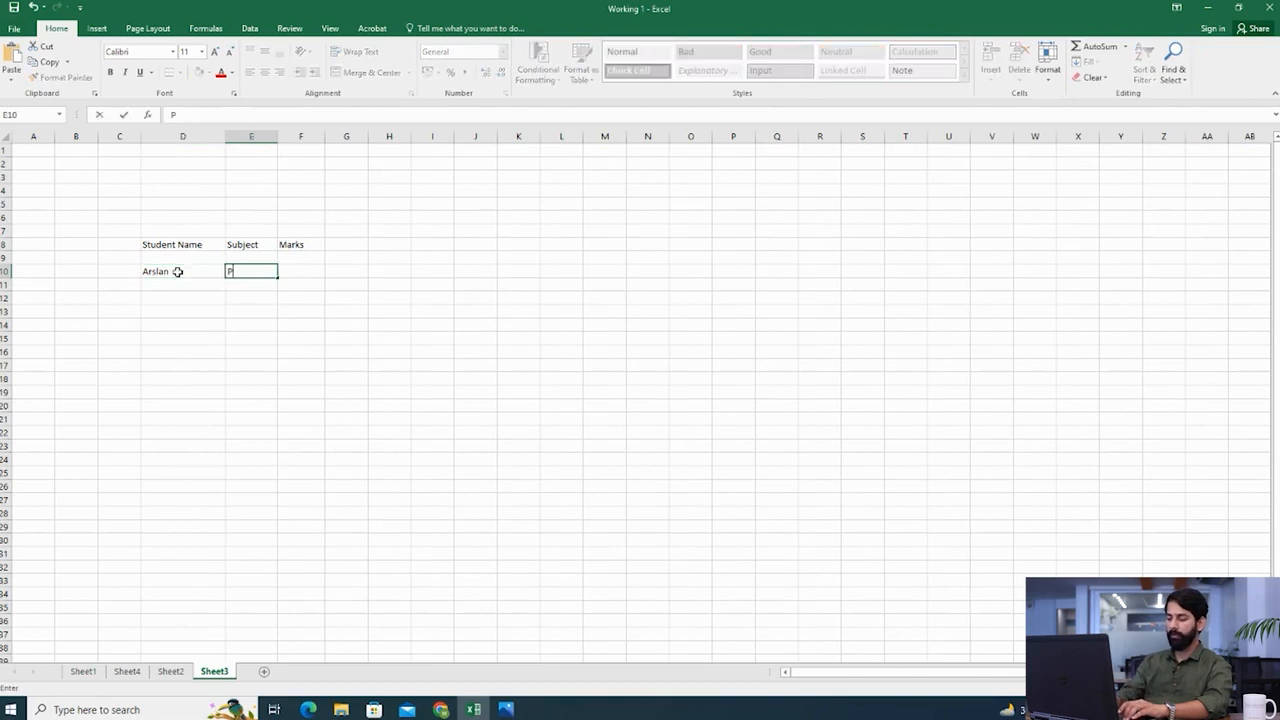
pyautogui.write('hysics')
pyautogui.press('Return')
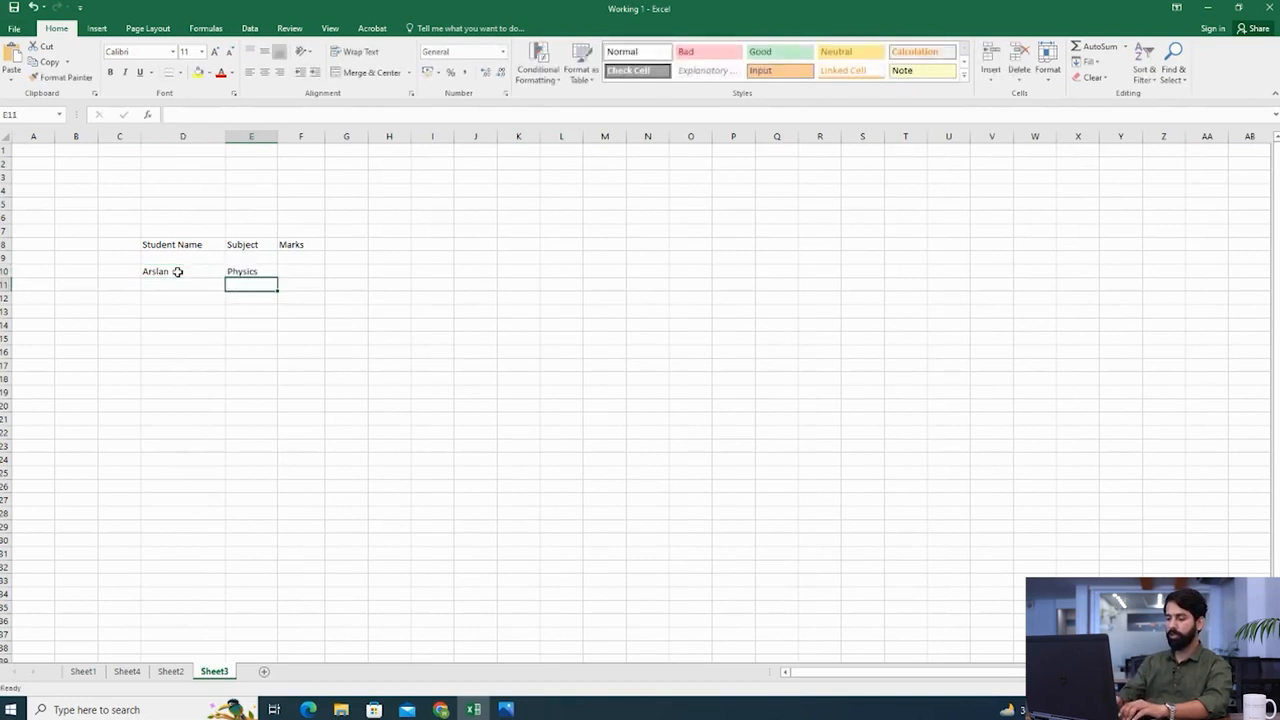
pyautogui.write('Chemistry')
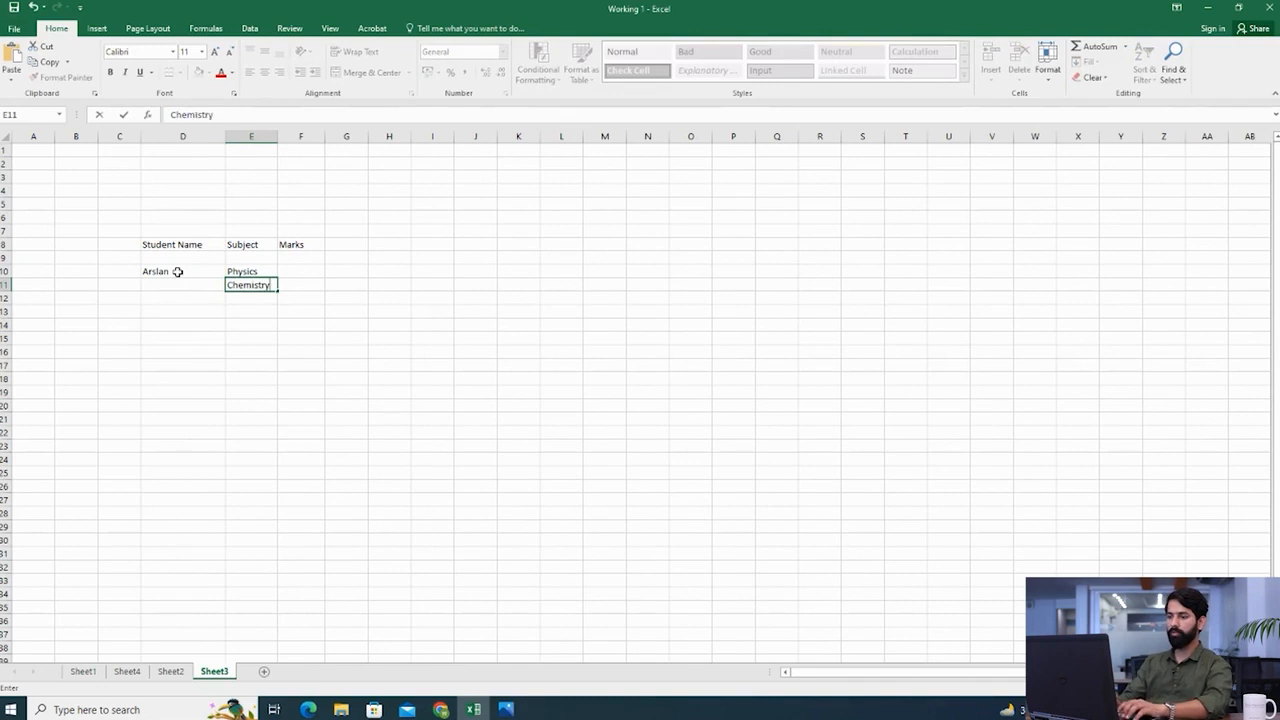
pyautogui.press('Return')
pyautogui.write('Maths')
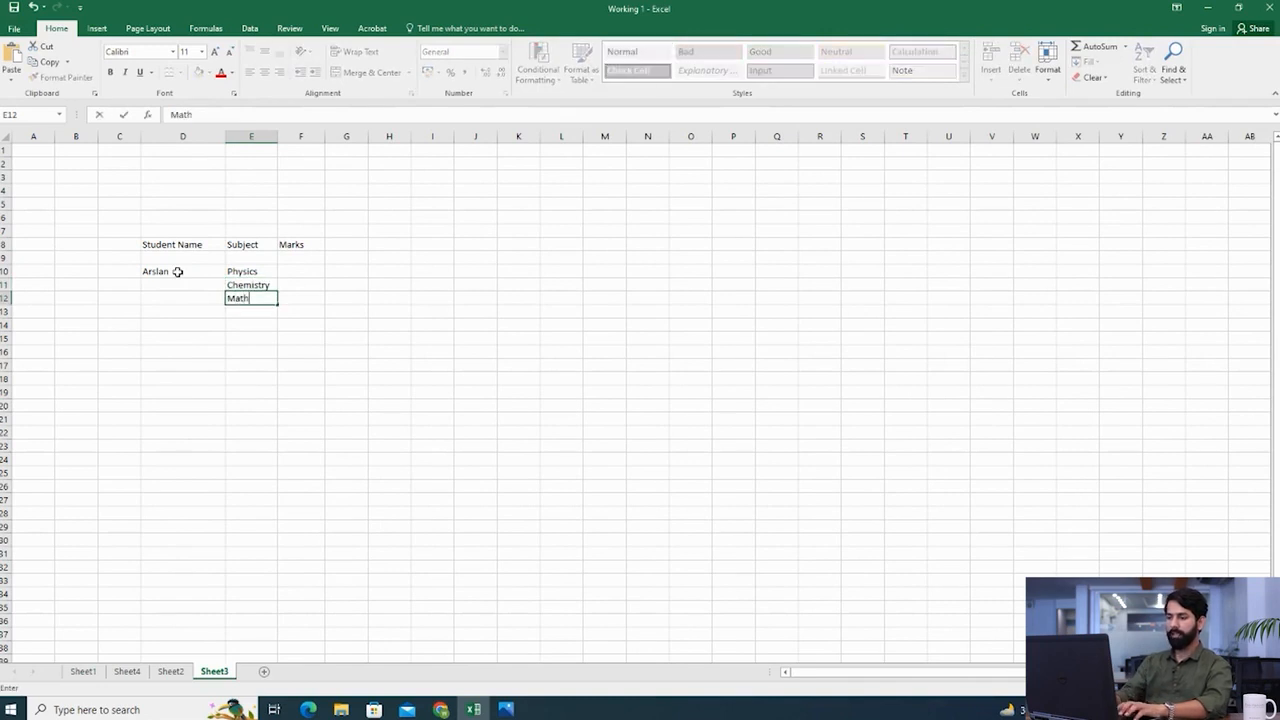
pyautogui.press('Return')
pyautogui.write('Biology')
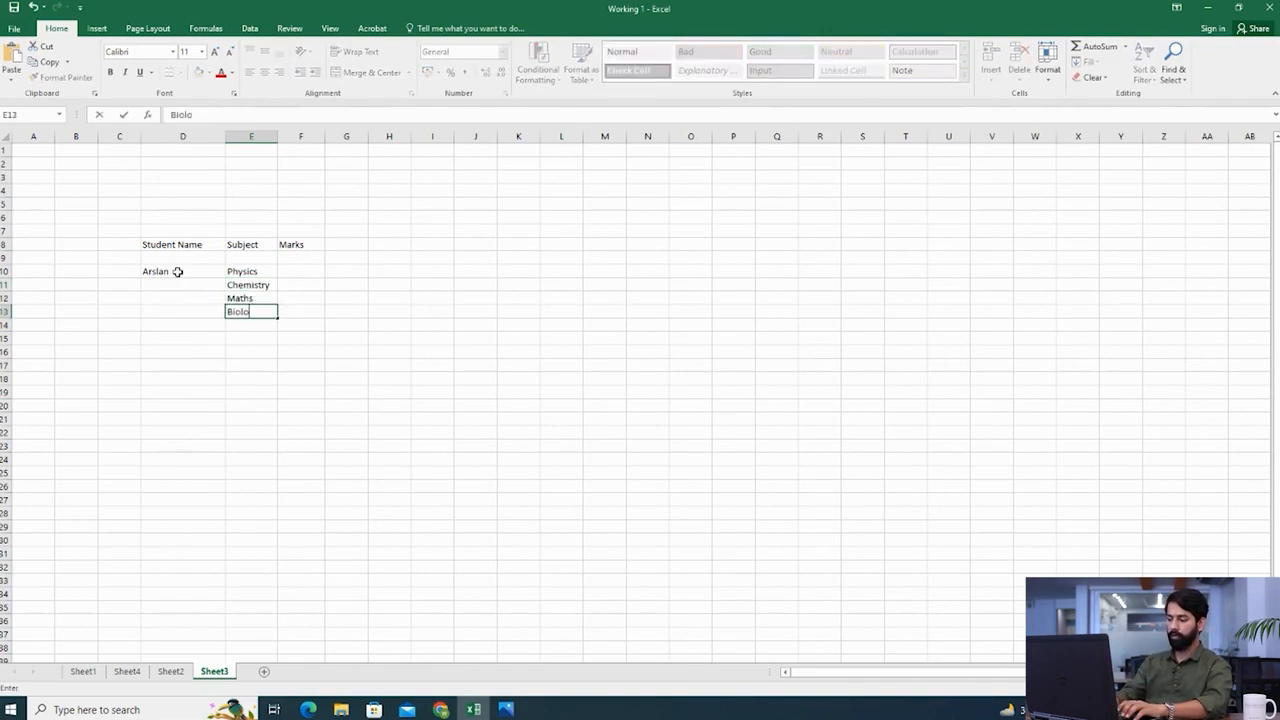
pyautogui.press('Return')
# Step: Enter the marks 100 for Physics, 50 for Chemistry, 60 for Maths and 80 for Biology in cells F10 to F13
pyautogui.press('Up')
pyautogui.press('Up')
pyautogui.press('Up')
pyautogui.press('Up')
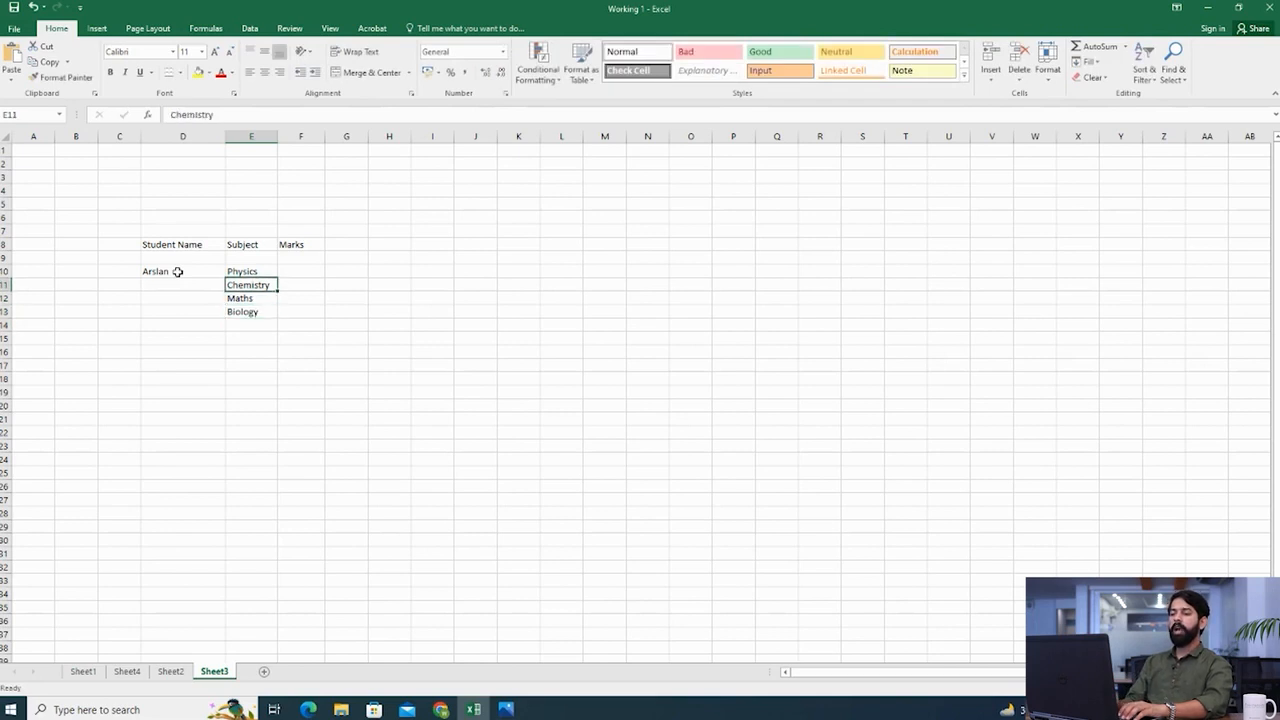
pyautogui.press('Right')
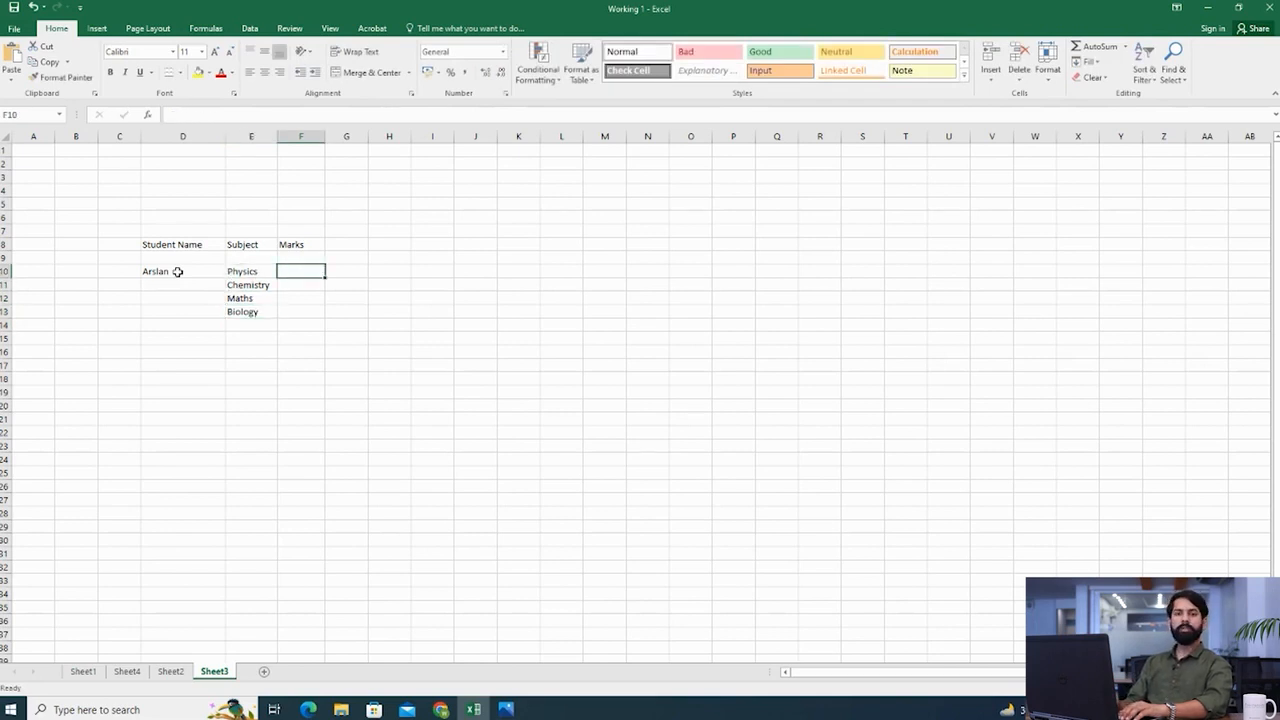
pyautogui.write('100')
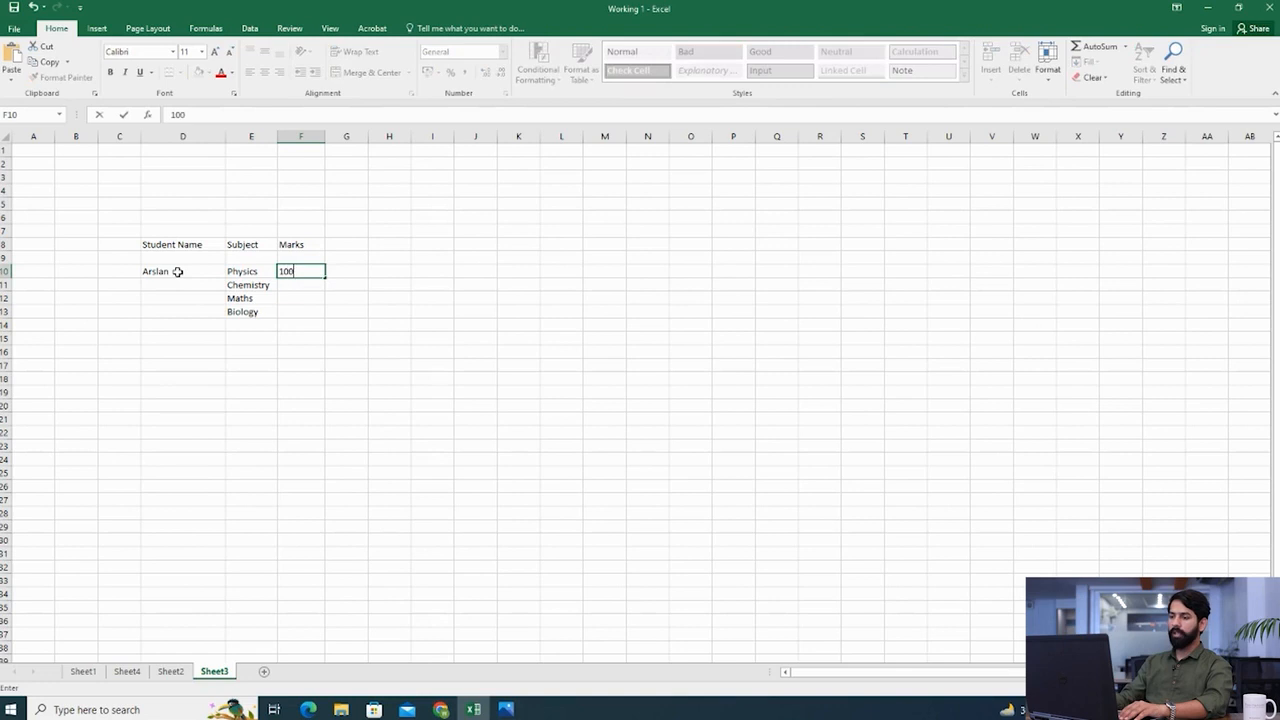
pyautogui.press('Return')
pyautogui.write('50')
pyautogui.press('Return')
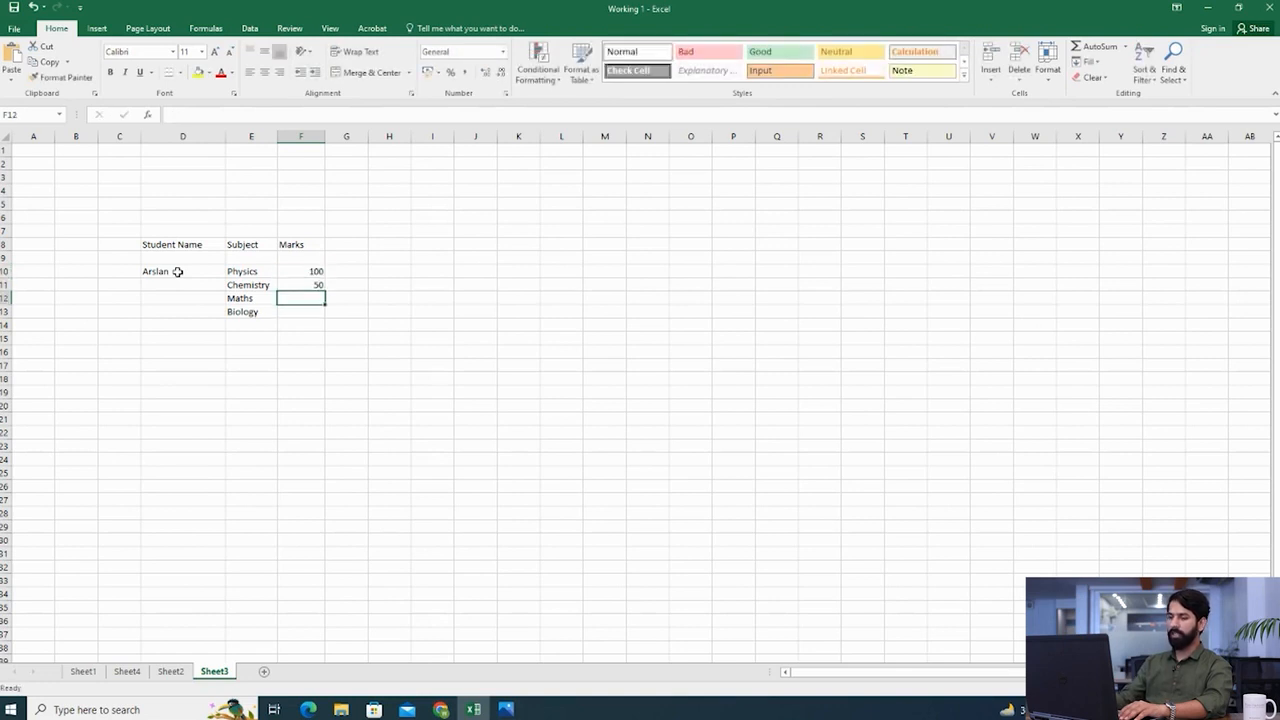
pyautogui.write('60')
pyautogui.press('Return')
pyautogui.write('80')
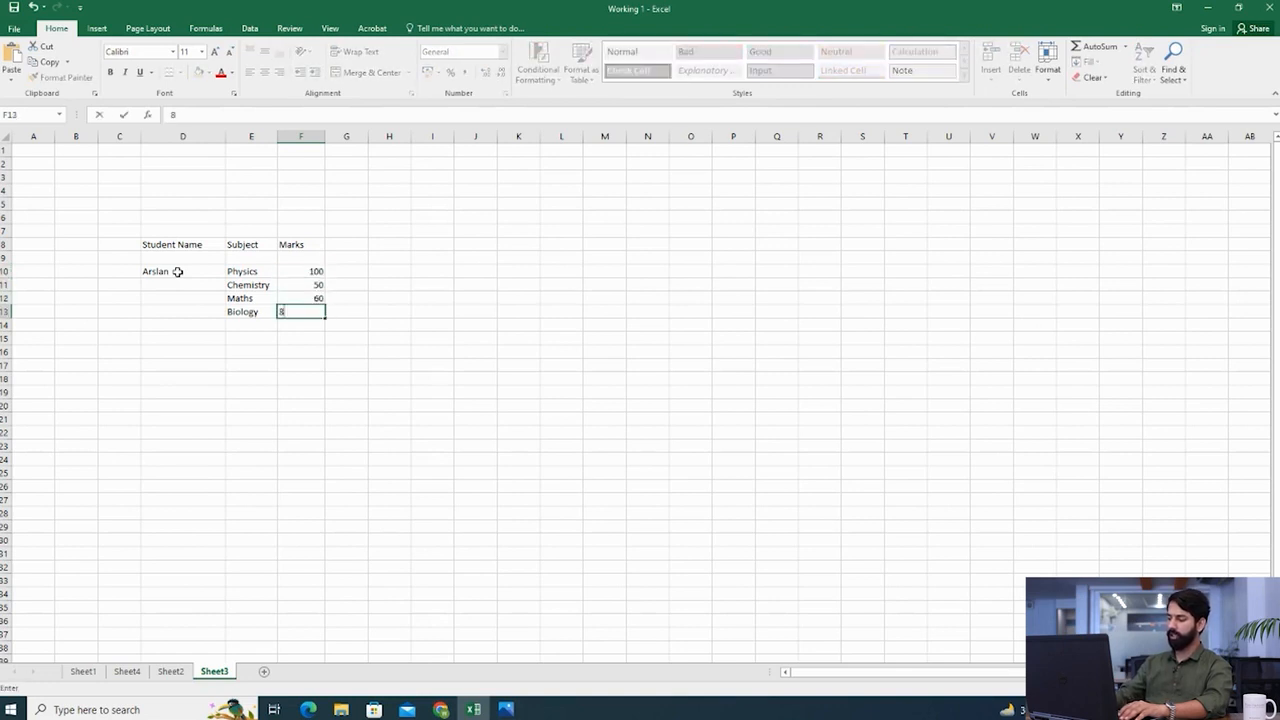
pyautogui.press('Return')
pyautogui.press('Return')
pyautogui.press('Return')
pyautogui.press('Return')
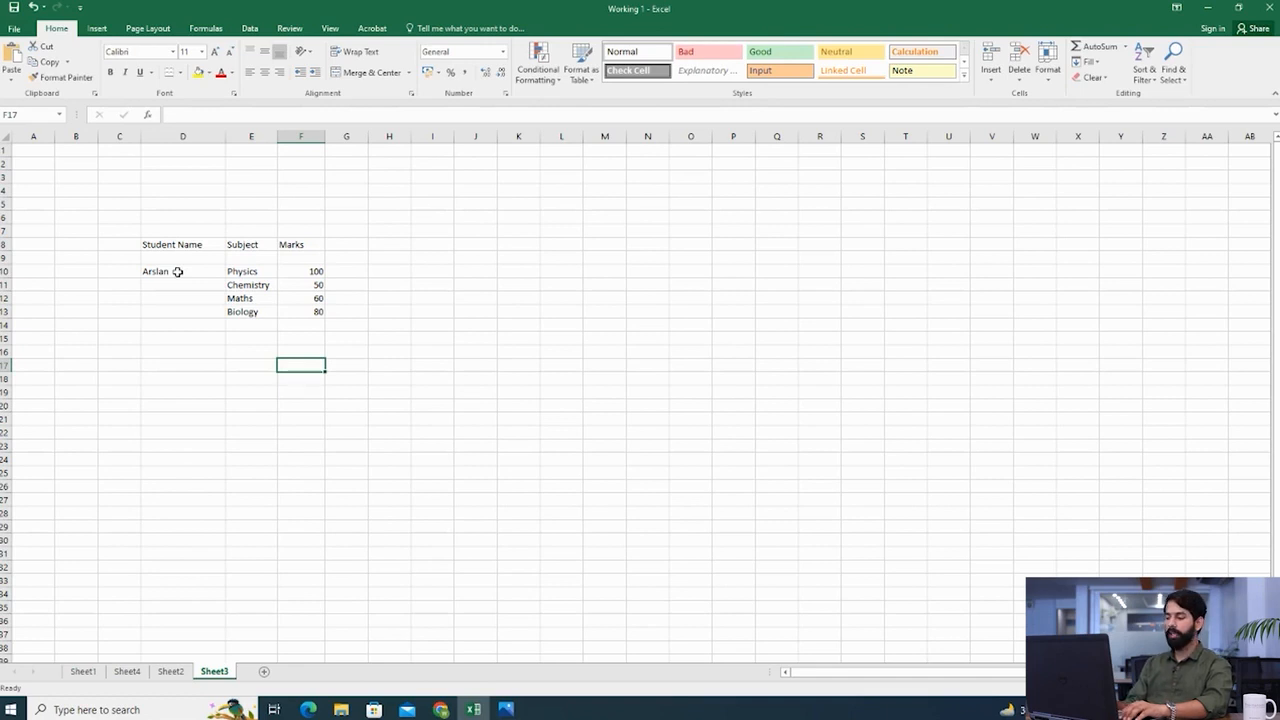
pyautogui.write('=sum')
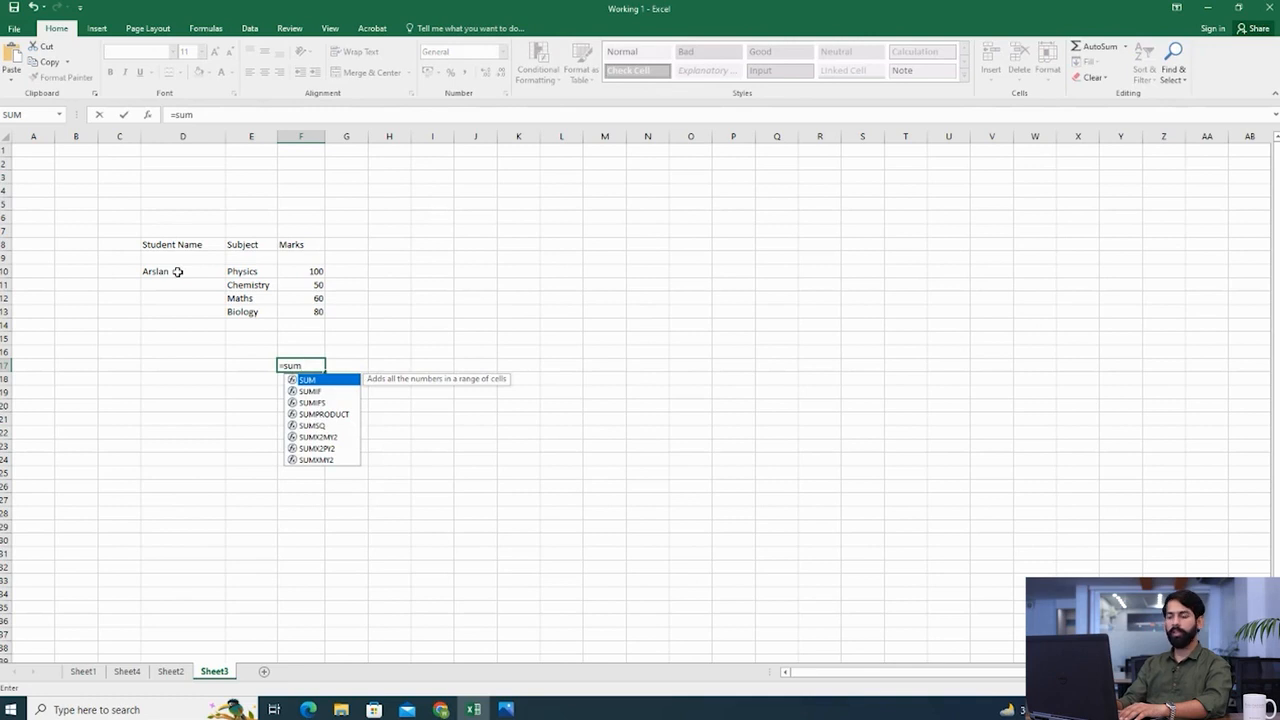
pyautogui.press('BackSpace')
pyautogui.press('BackSpace')
pyautogui.press('BackSpace')
pyautogui.press('BackSpace')
pyautogui.press('Escape')
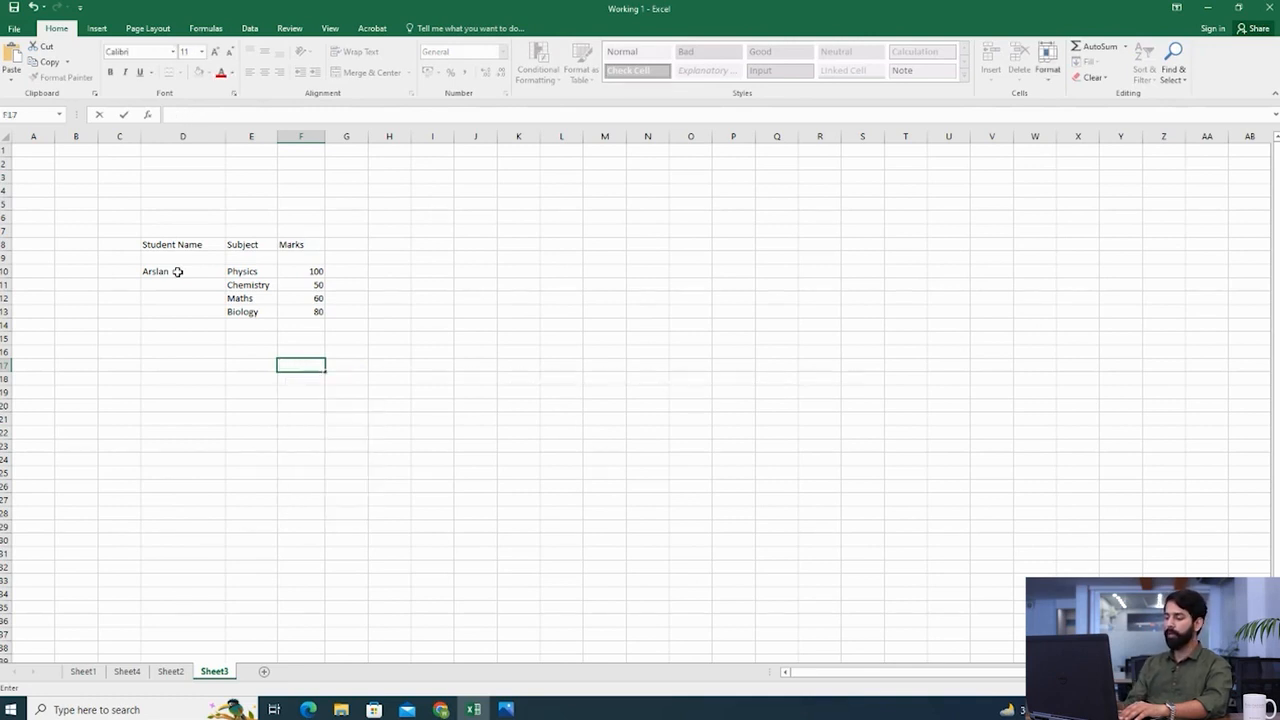
pyautogui.press('Return')
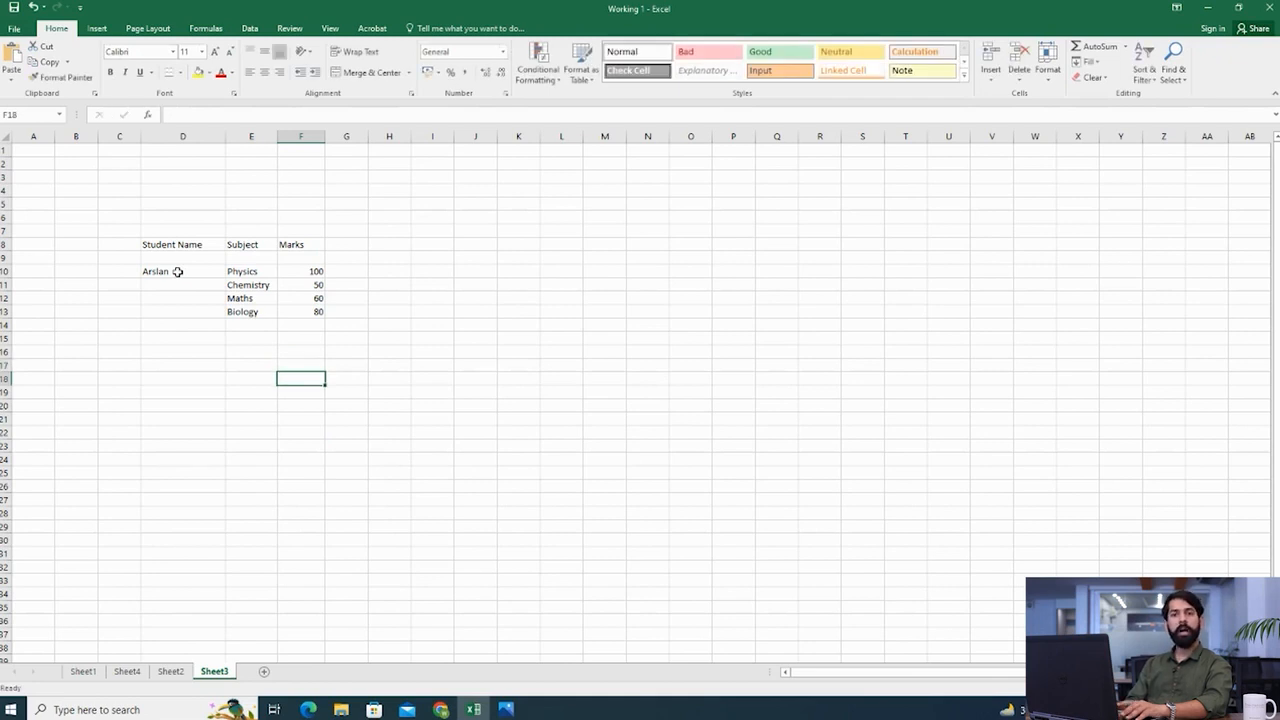
pyautogui.press('Up')
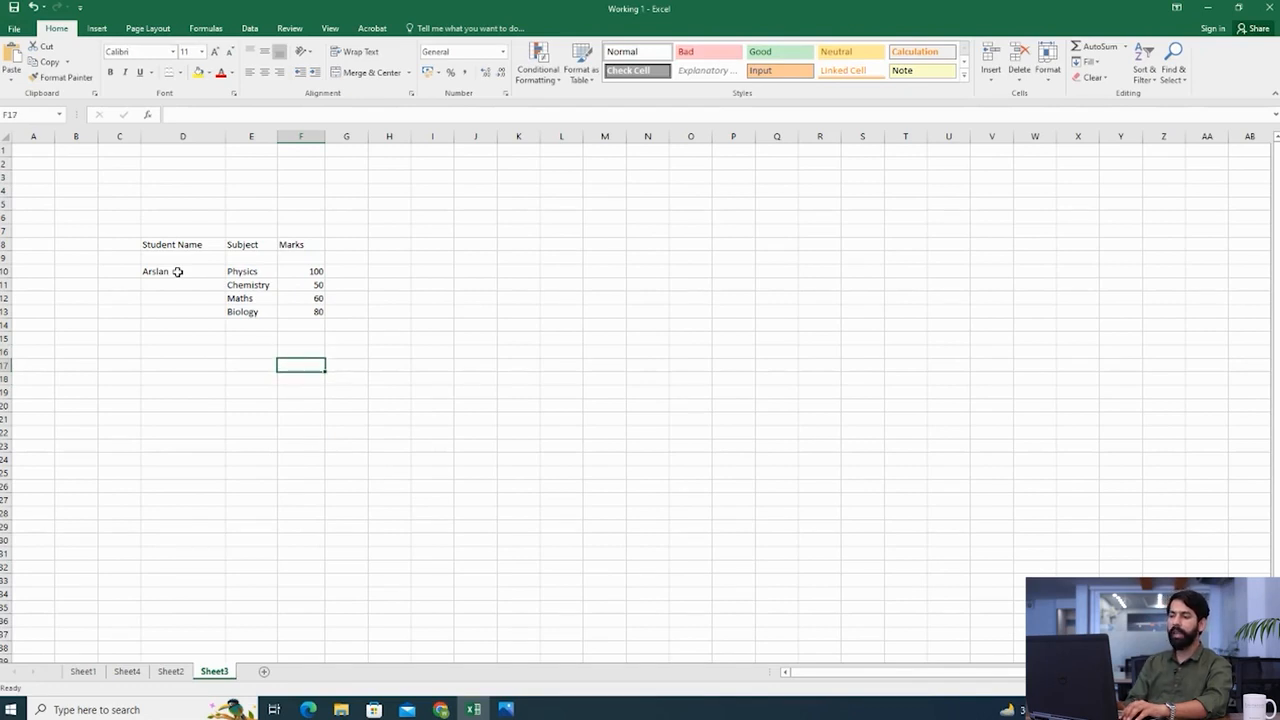
pyautogui.press('Left')
pyautogui.press('Right')
pyautogui.press('Right')
pyautogui.press('Left')
pyautogui.press('Left')
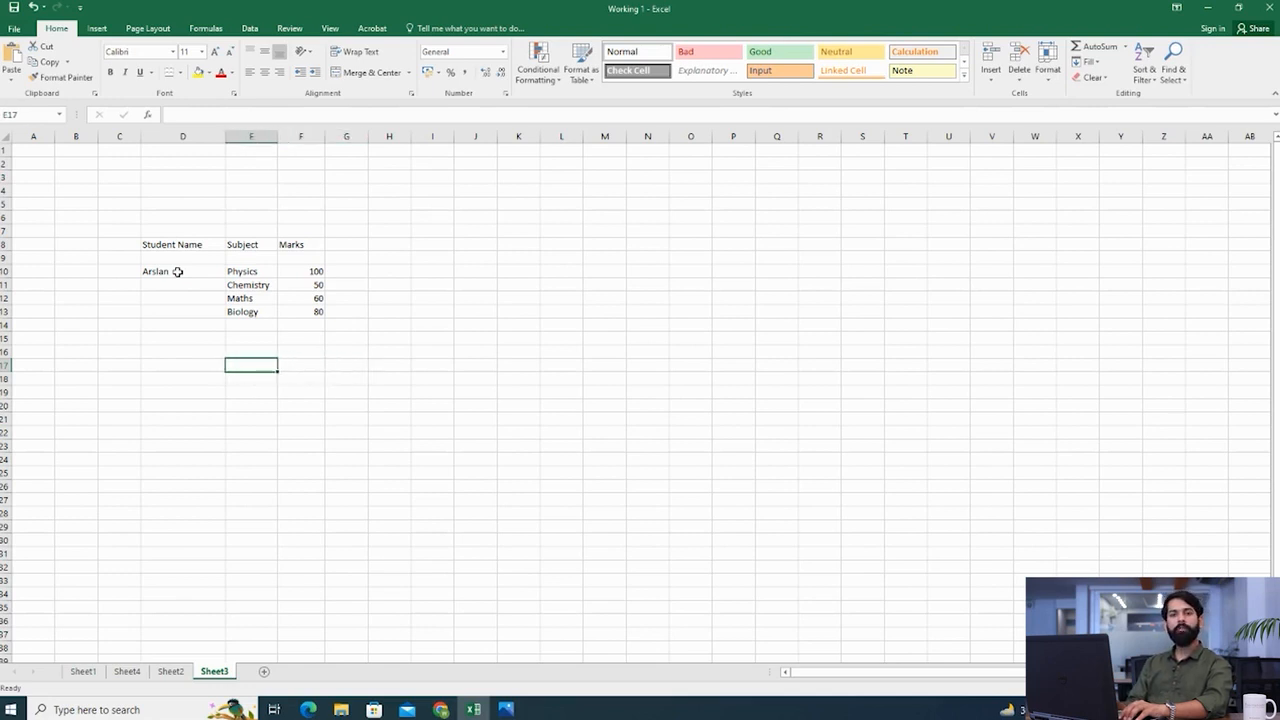
pyautogui.press('Right')
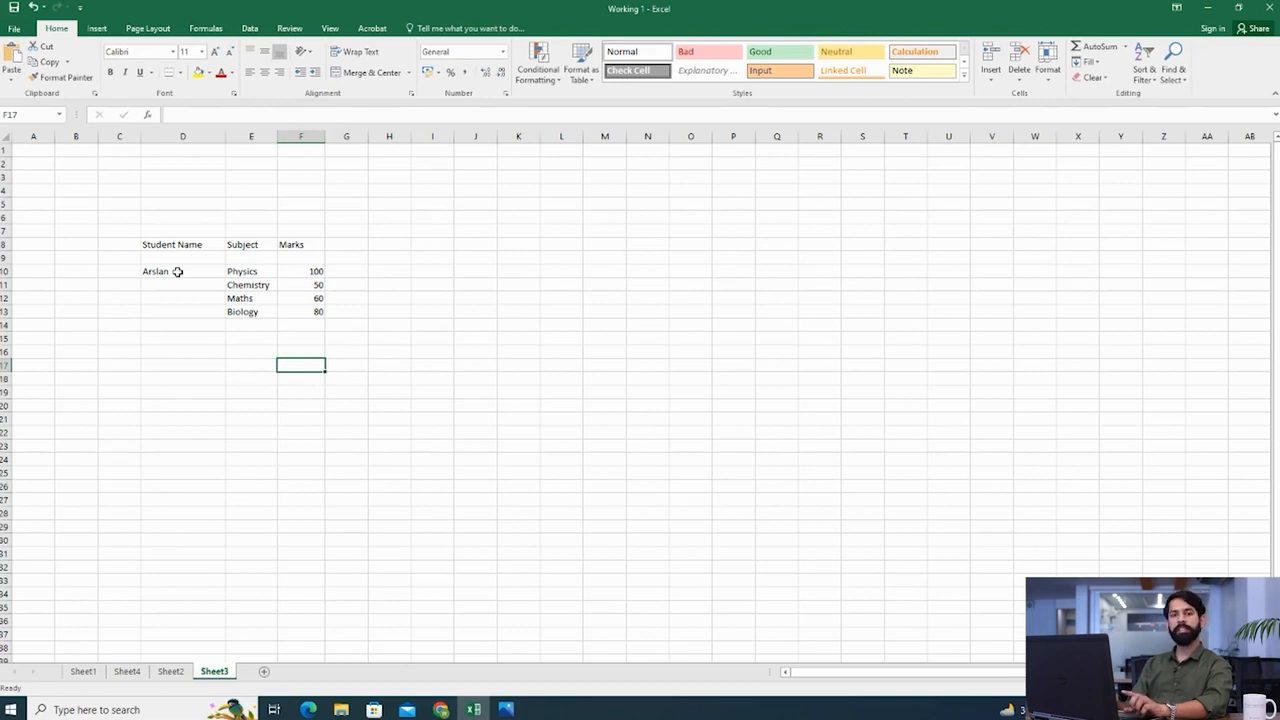
pyautogui.press('Up')
pyautogui.press('Down')
pyautogui.press('Up')
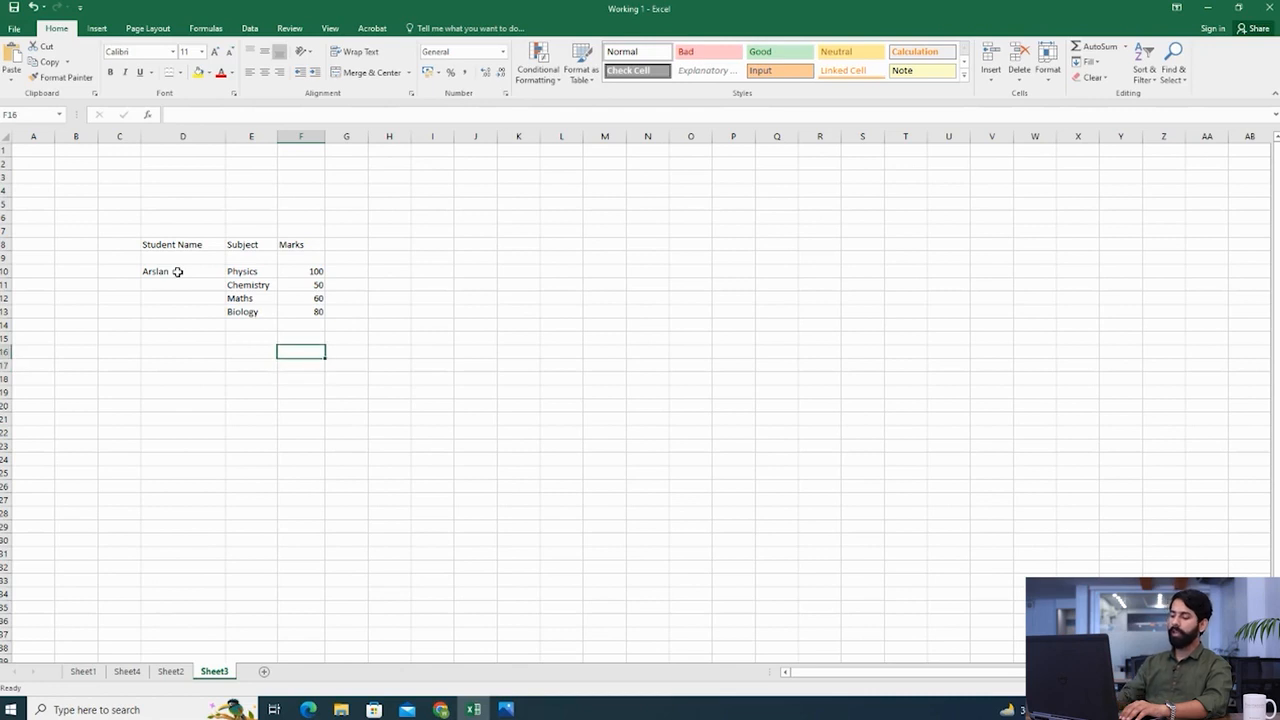
pyautogui.write('=')
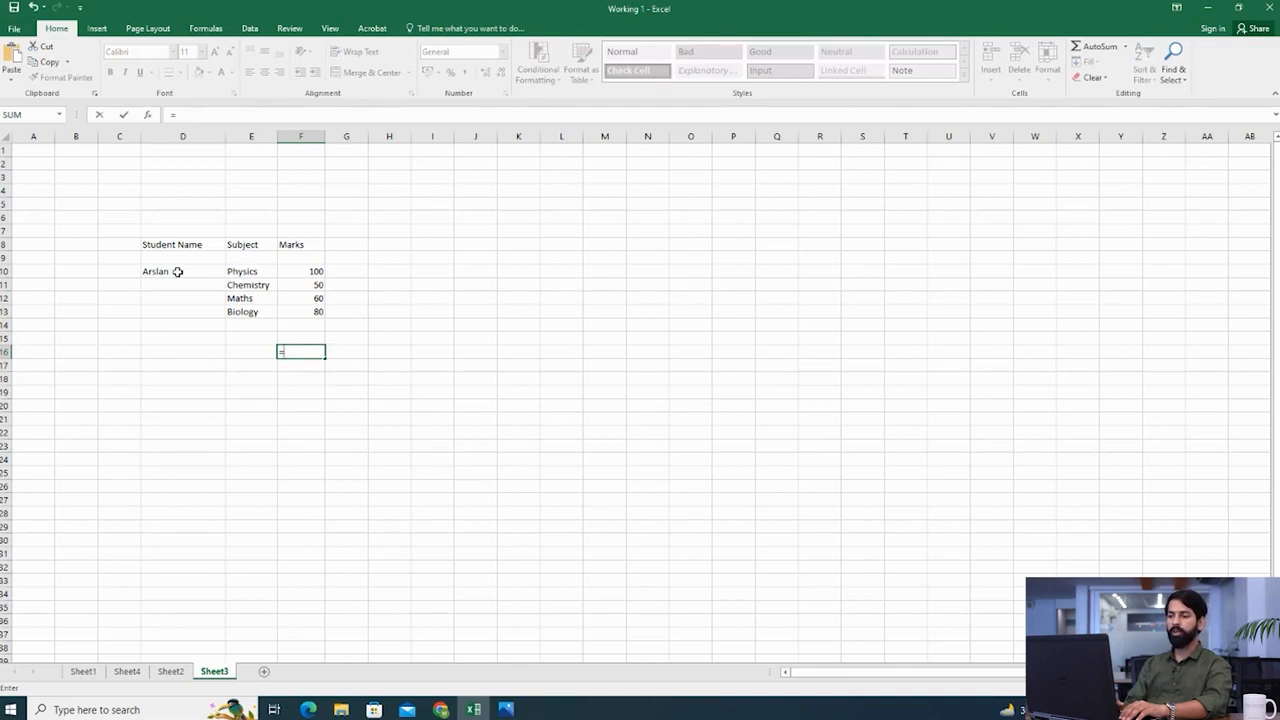
pyautogui.press('Escape')
pyautogui.write('=')
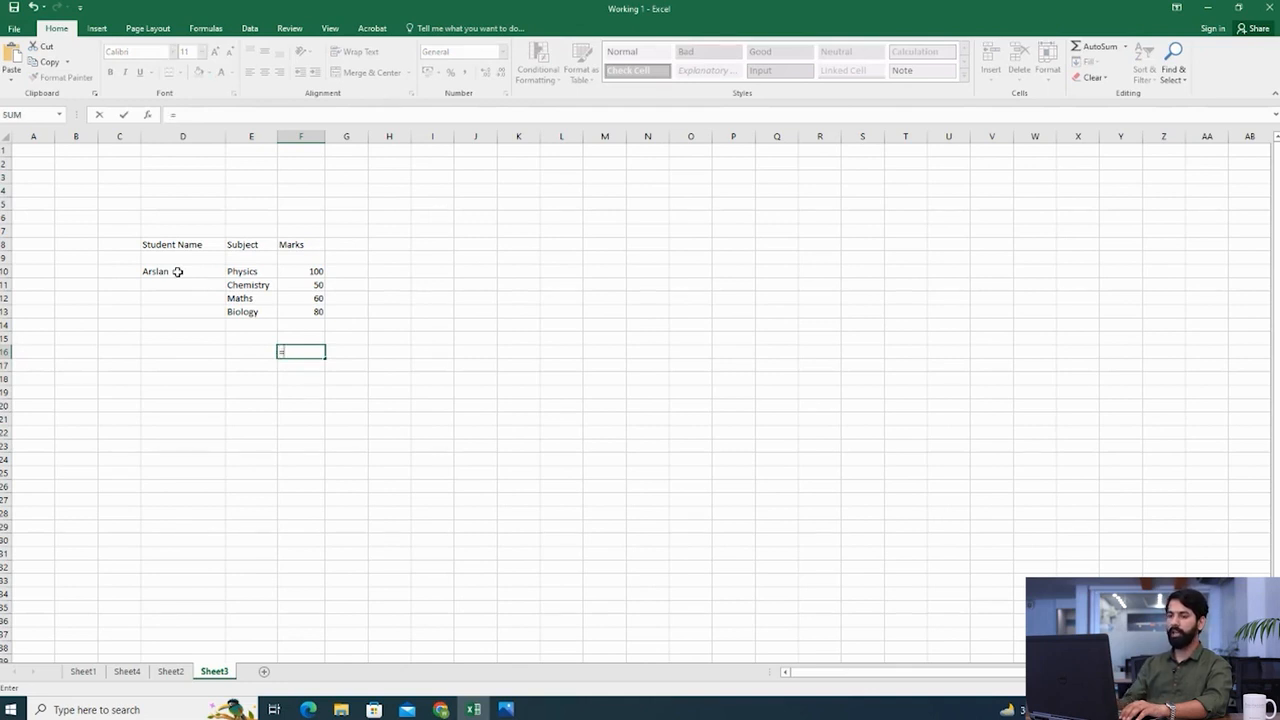
pyautogui.click(28, 117)
pyautogui.click(667, 411)
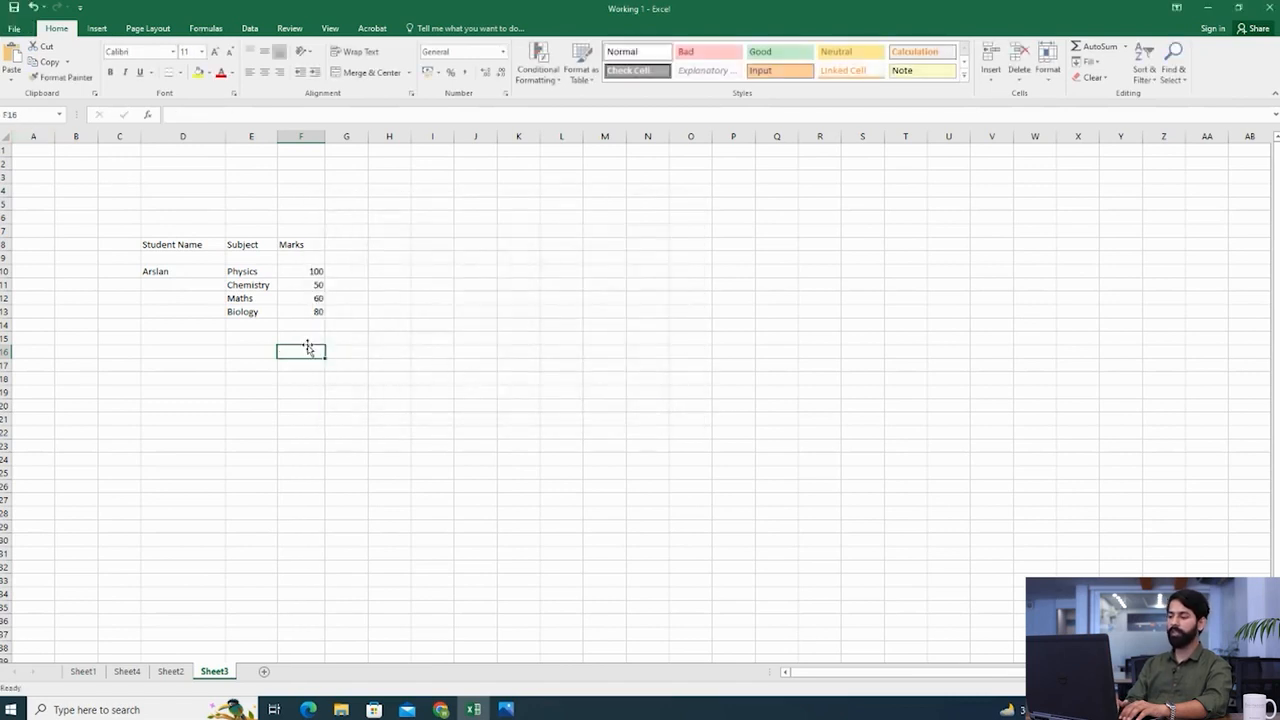
# Step: Total the four subject marks in cell F16 with the formula =SUM(F10:F13)
pyautogui.write('=')
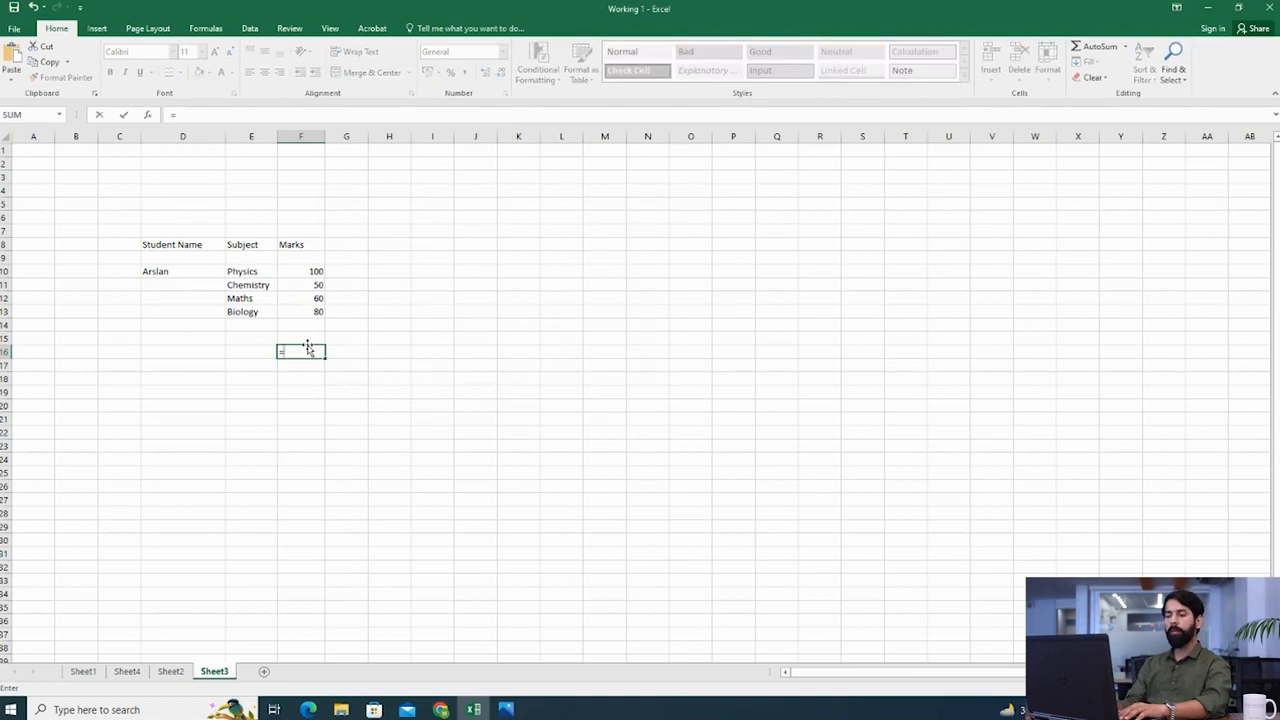
pyautogui.write('sum')
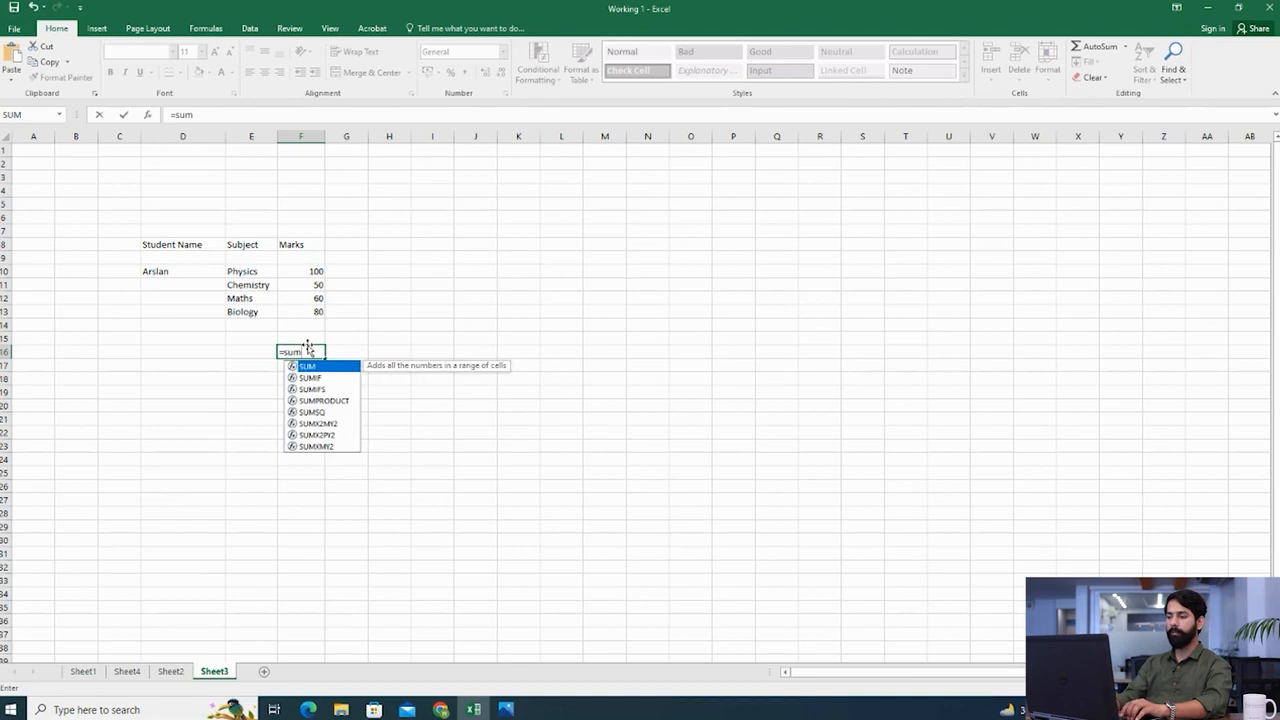
pyautogui.write('(')
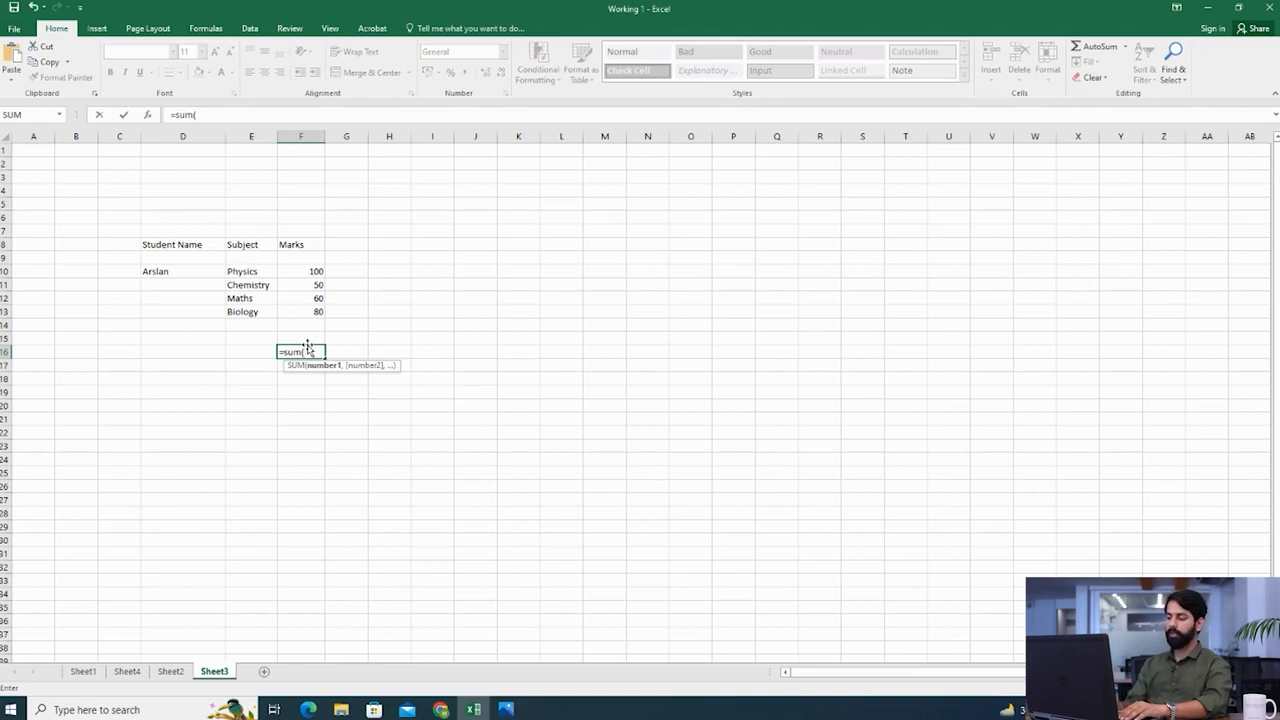
pyautogui.click(321, 272)
pyautogui.moveTo(316, 271); pyautogui.dragTo(303, 305)
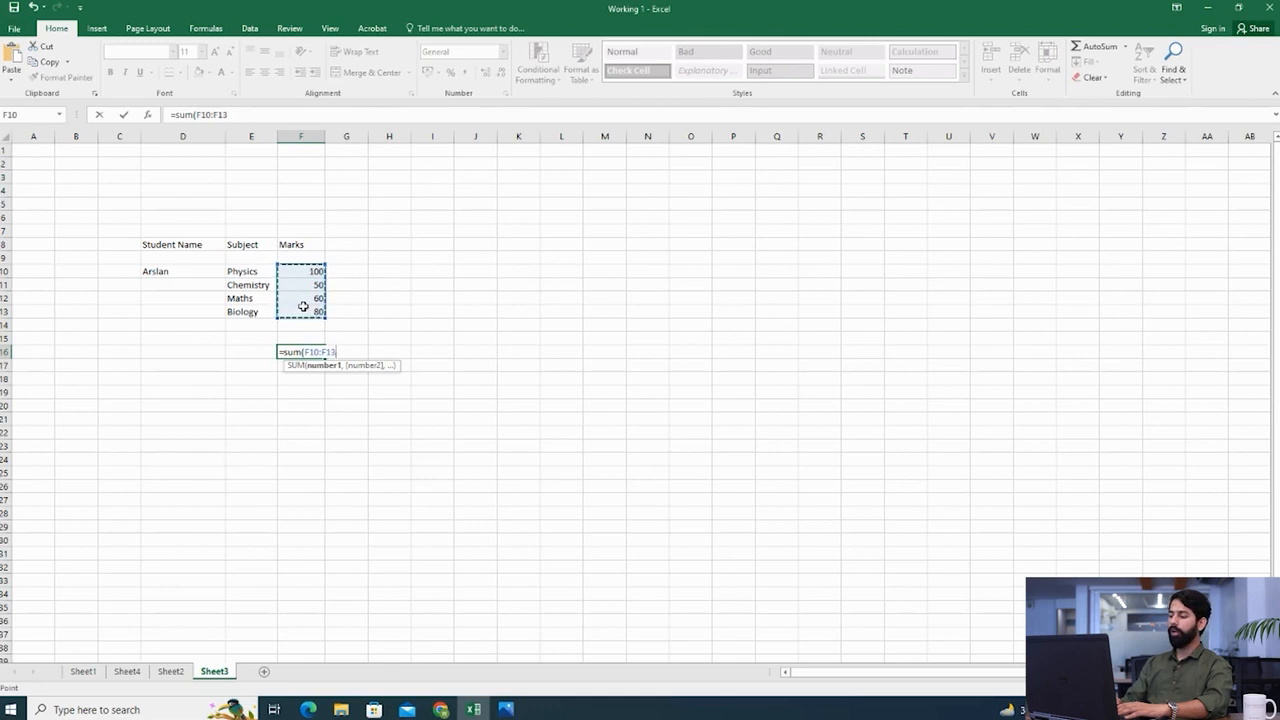
pyautogui.press('Return')
# Step: Clear the range from the SUM formula in F16 and reselect F10:F13 cell by cell as its argument
pyautogui.click(306, 356)
pyautogui.doubleClick(306, 354)
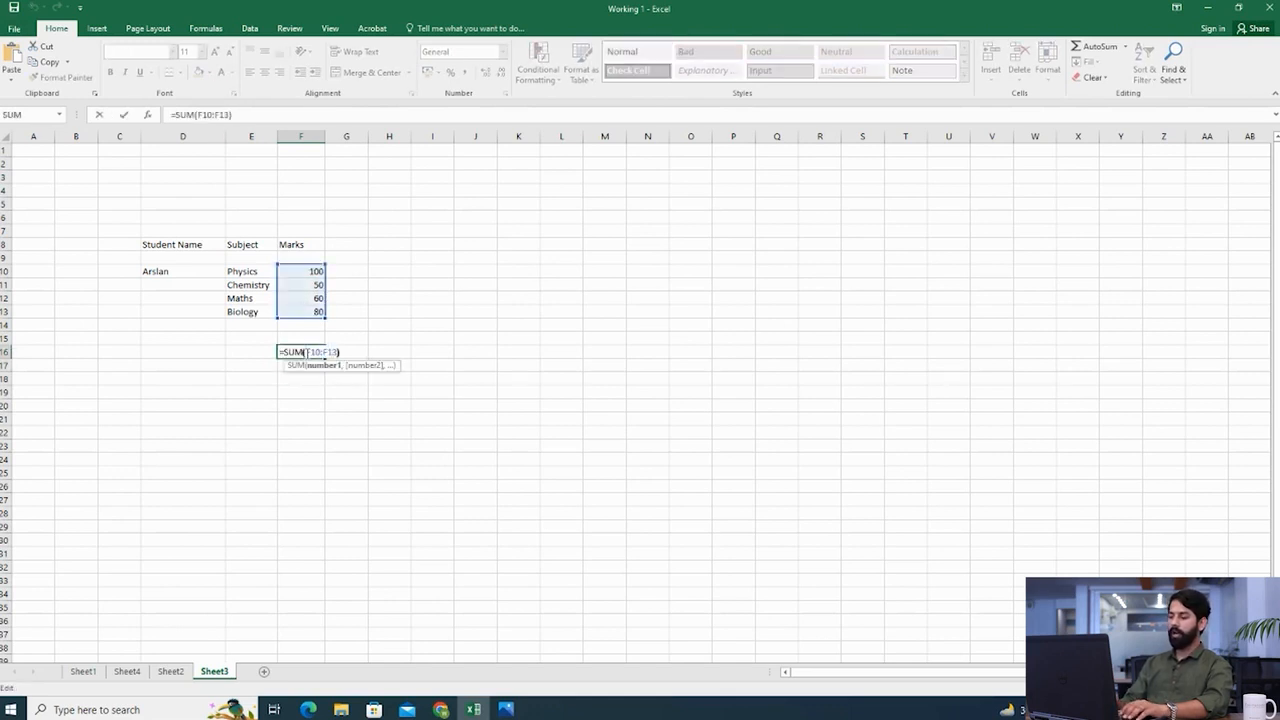
pyautogui.press('BackSpace')
pyautogui.press('BackSpace')
pyautogui.press('BackSpace')
pyautogui.press('BackSpace')
pyautogui.press('BackSpace')
pyautogui.press('BackSpace')
pyautogui.press('BackSpace')
pyautogui.press('BackSpace')
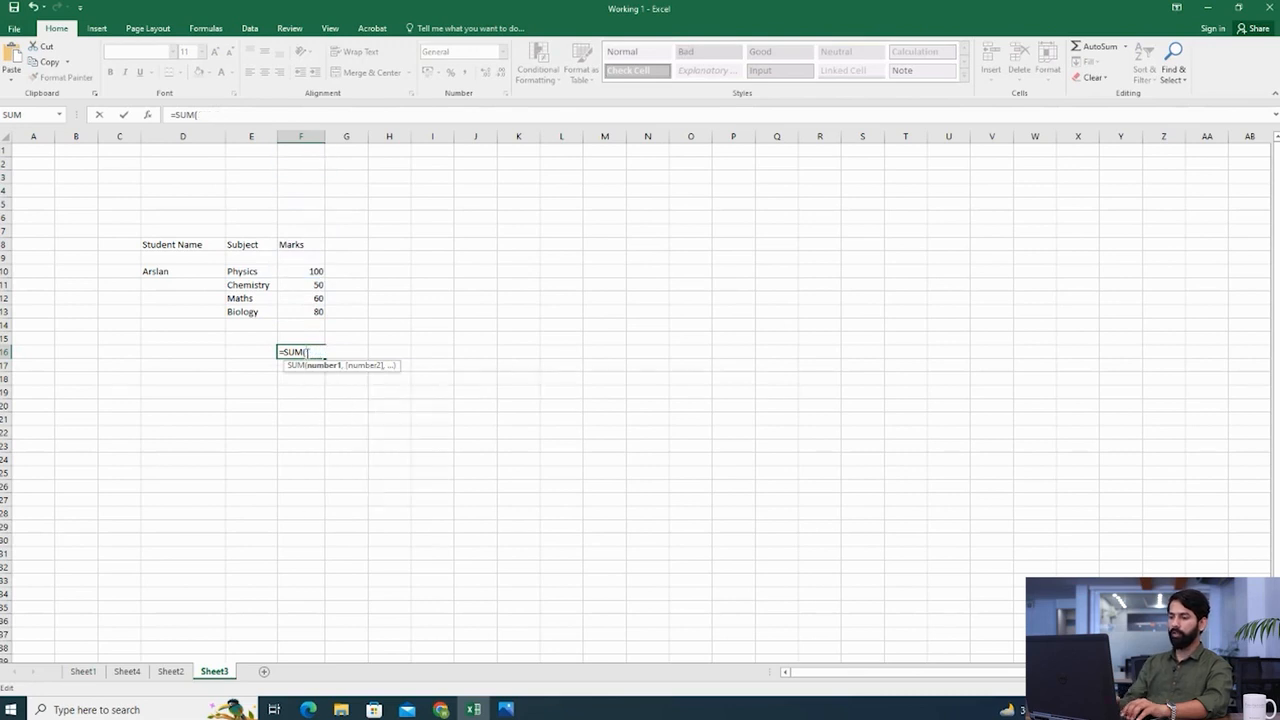
pyautogui.click(301, 271)
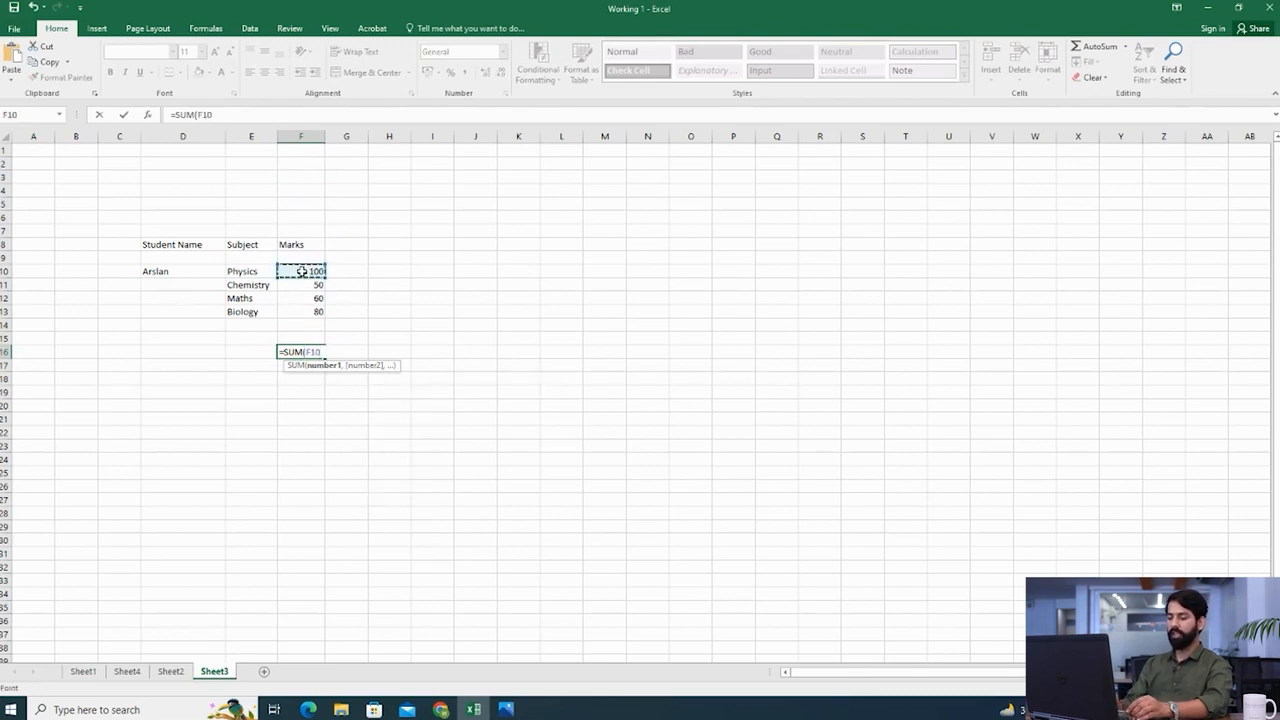
pyautogui.hotkey('shift', 'Down')
pyautogui.hotkey('shift', 'Down')
pyautogui.hotkey('shift', 'Down')
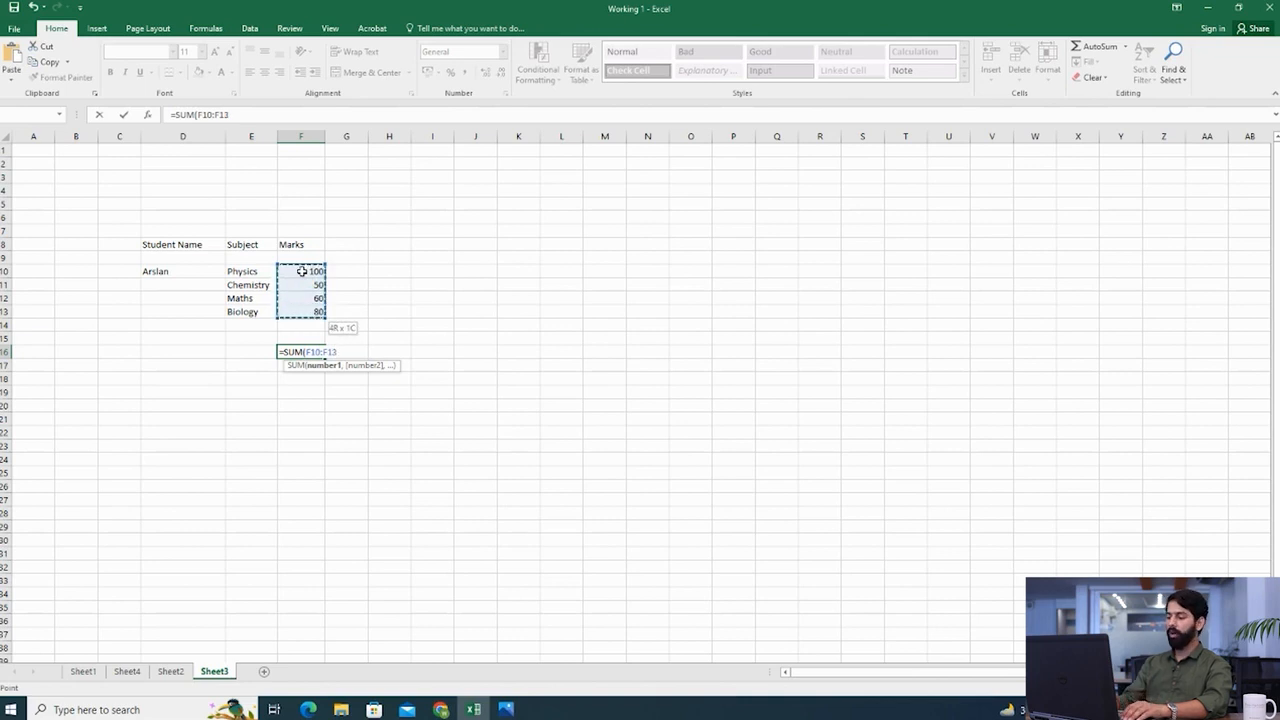
pyautogui.press('Return')
pyautogui.press('Up')
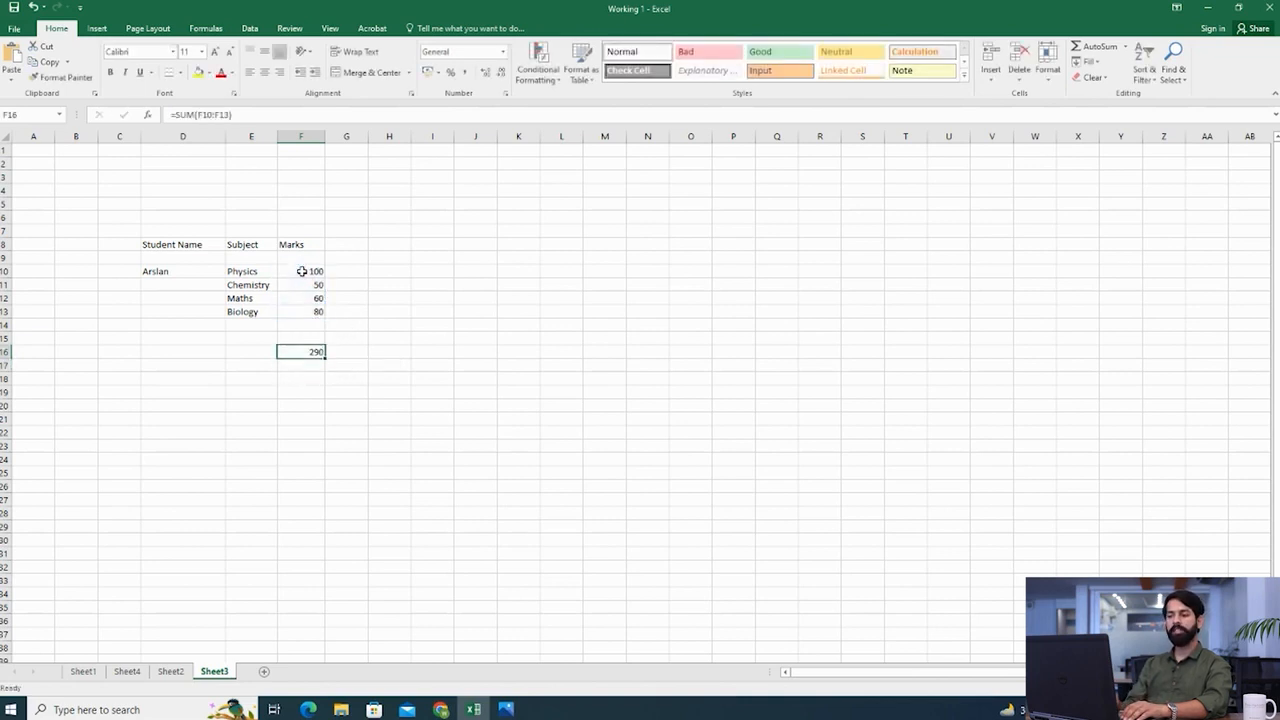
# Step: Rewrite the formula in F16 to add the marks individually as =SUM(F10+F11+F13+F12)
pyautogui.press('F2')
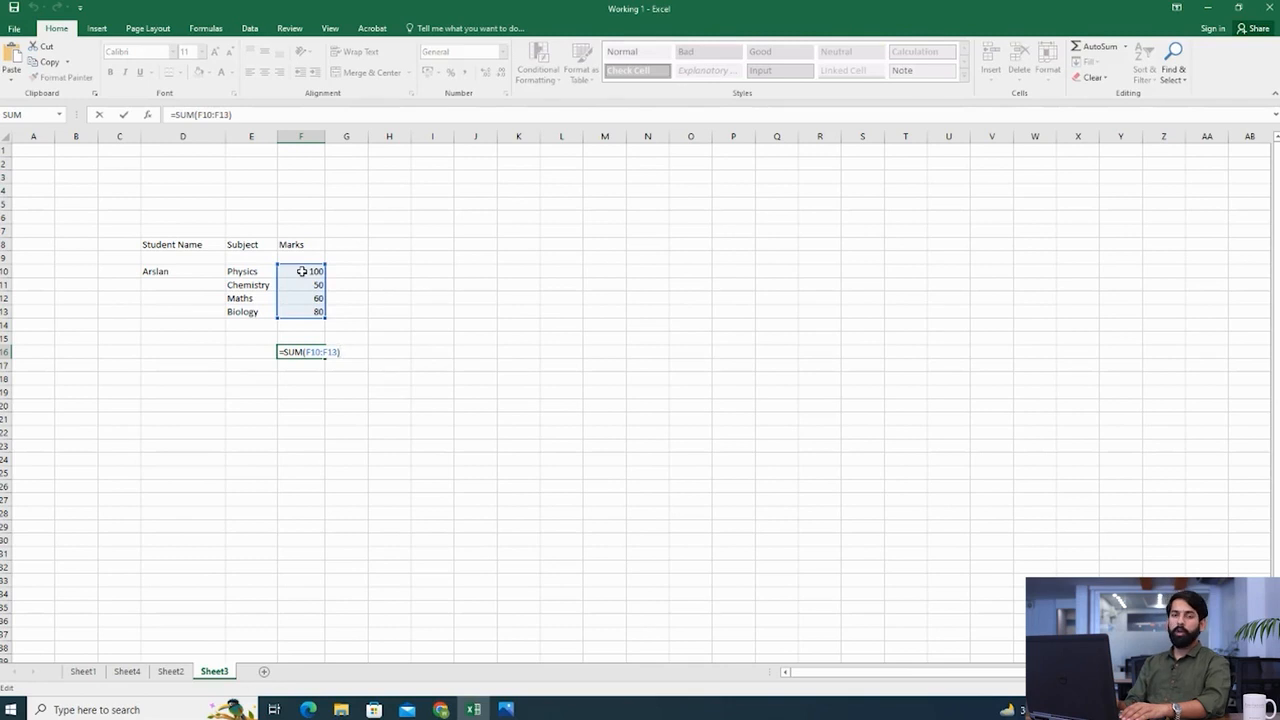
pyautogui.press('BackSpace')
pyautogui.press('BackSpace')
pyautogui.press('BackSpace')
pyautogui.press('BackSpace')
pyautogui.press('BackSpace')
pyautogui.press('BackSpace')
pyautogui.press('BackSpace')
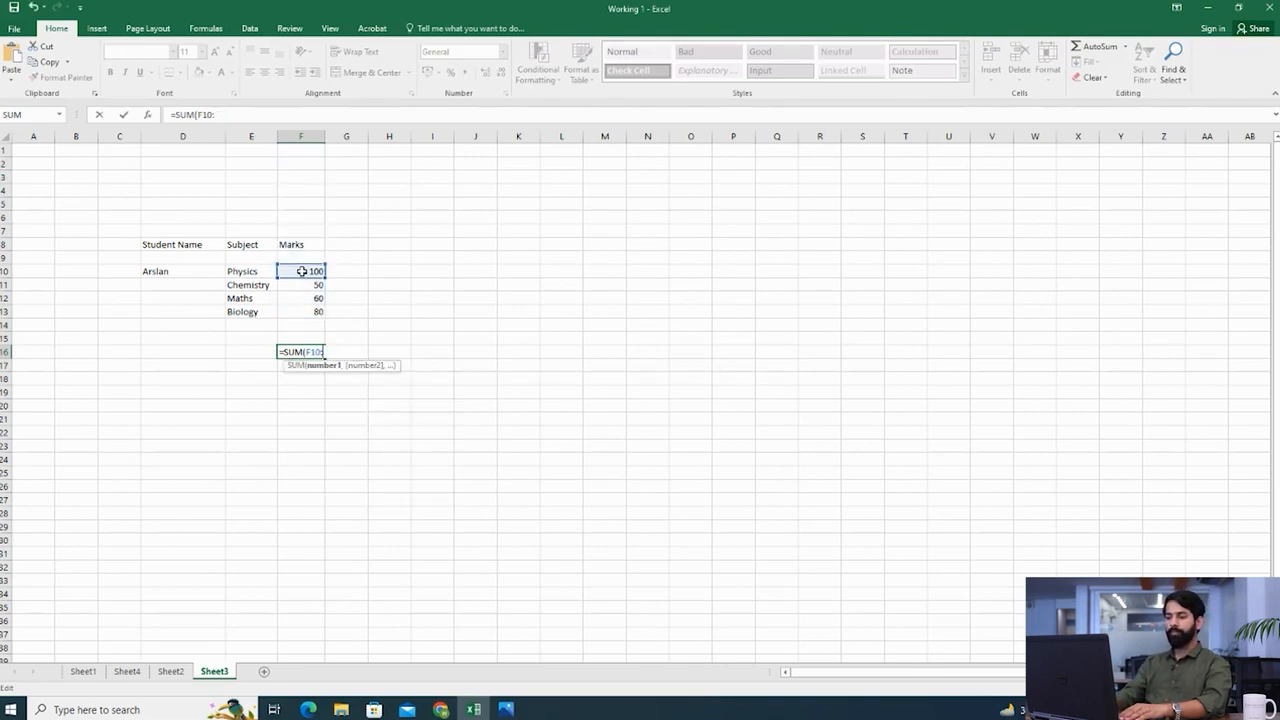
pyautogui.press('BackSpace')
pyautogui.click(301, 271)
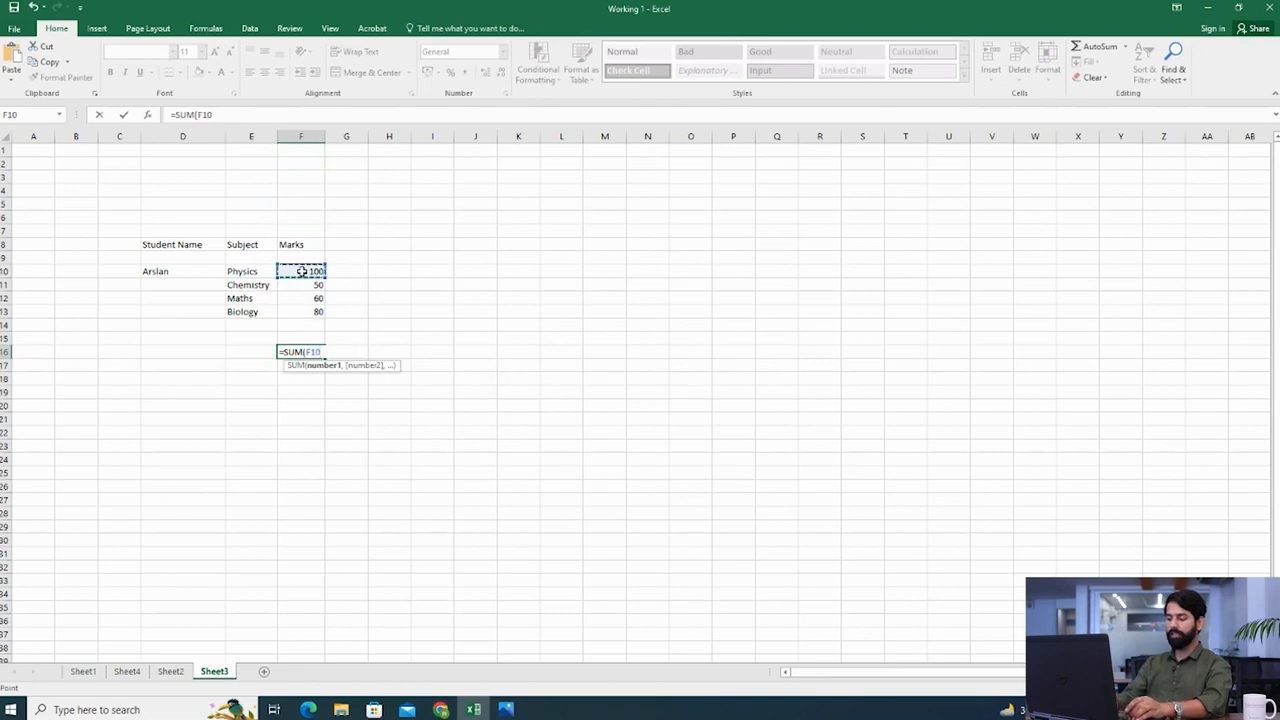
pyautogui.write('+')
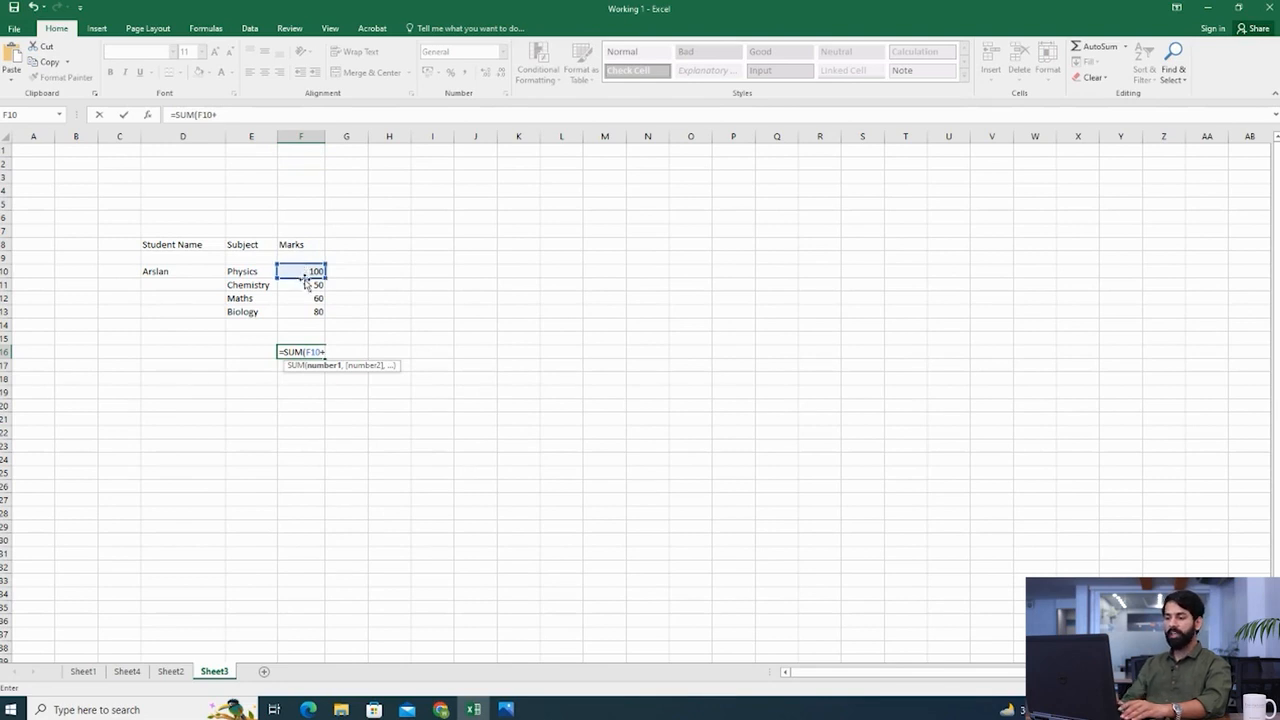
pyautogui.click(305, 285)
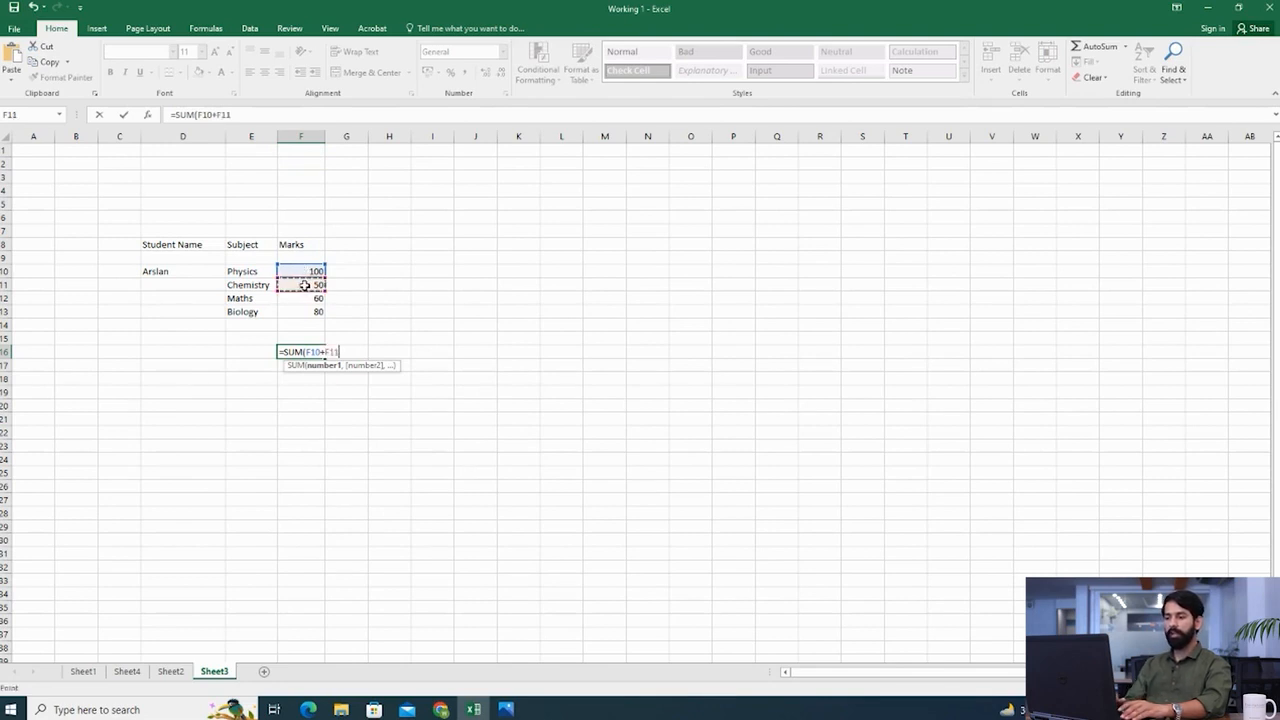
pyautogui.write('+')
pyautogui.click(313, 310)
pyautogui.write('+')
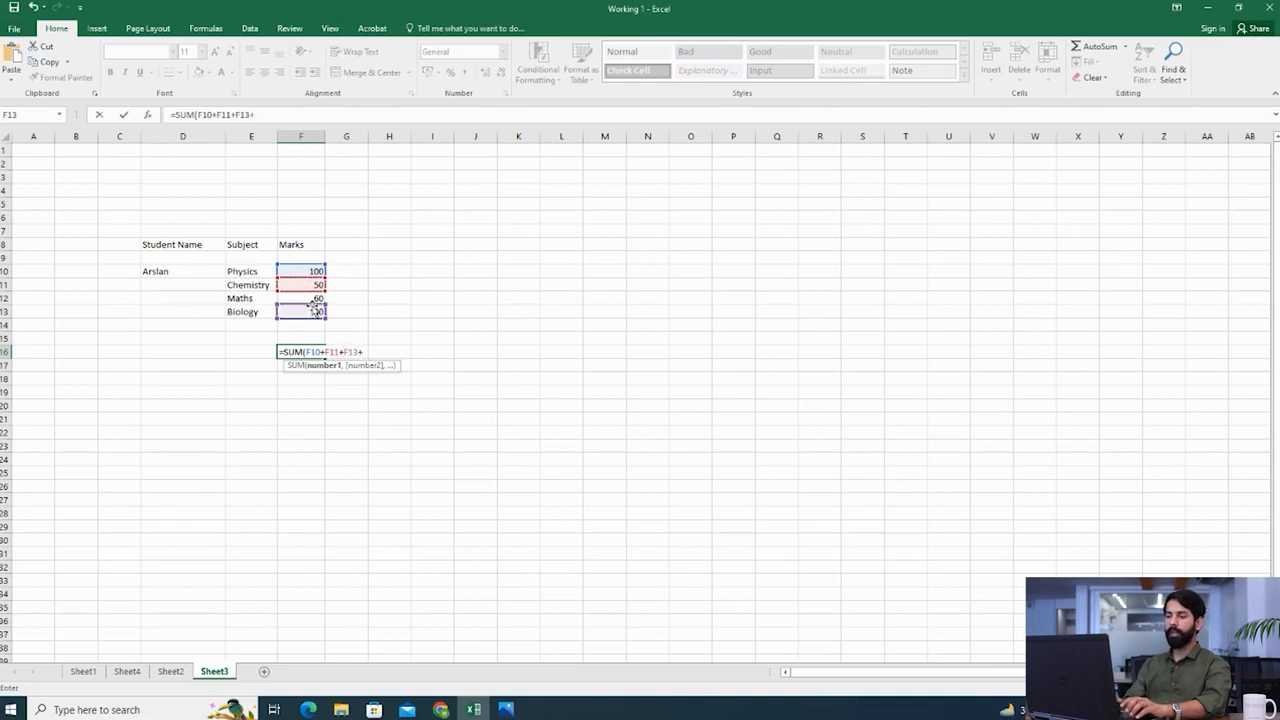
pyautogui.click(315, 298)
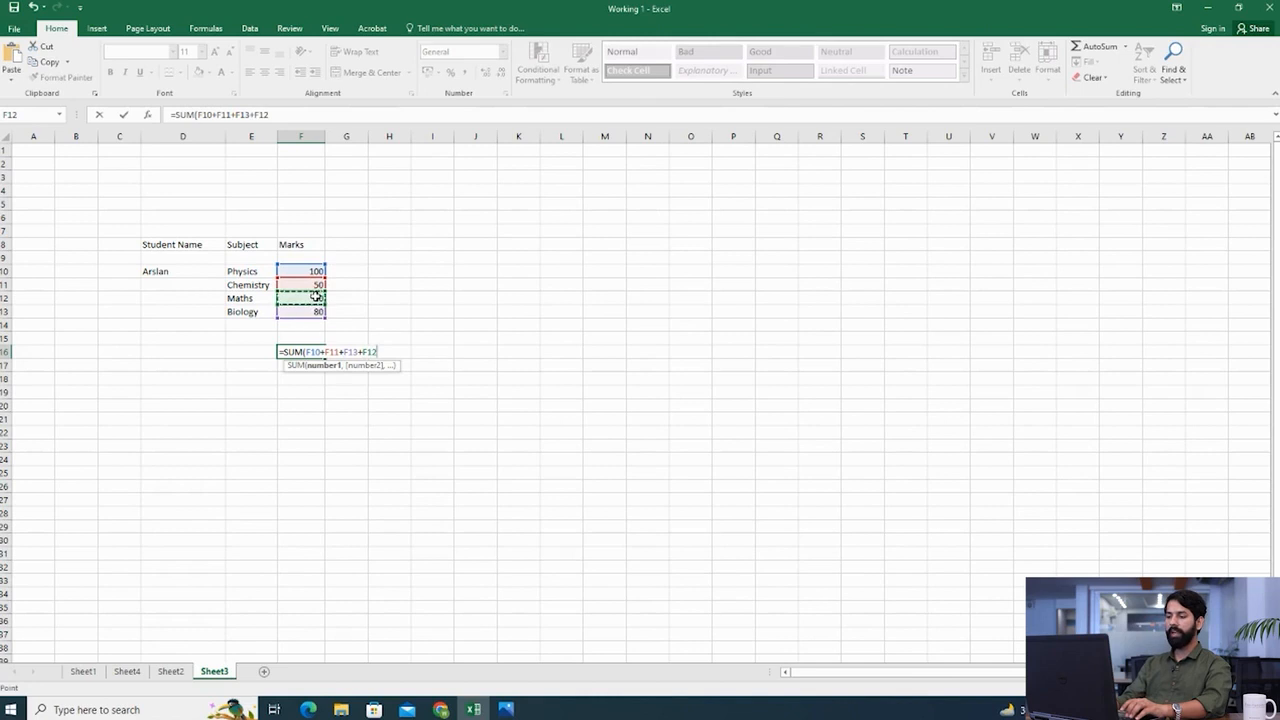
pyautogui.press('Return')
pyautogui.press('Up')
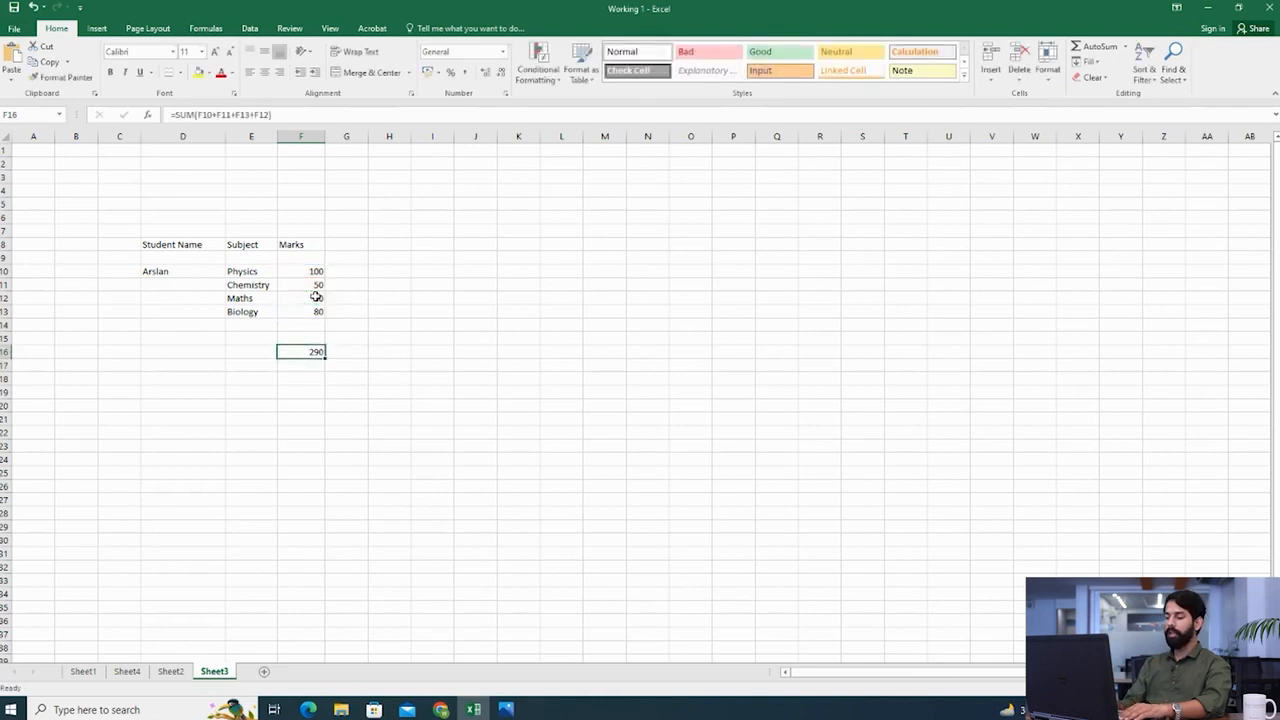
# Step: Replace the formula in F16 with =SUM(F10-F13) to subtract the Biology marks from the Physics marks
pyautogui.write('=')
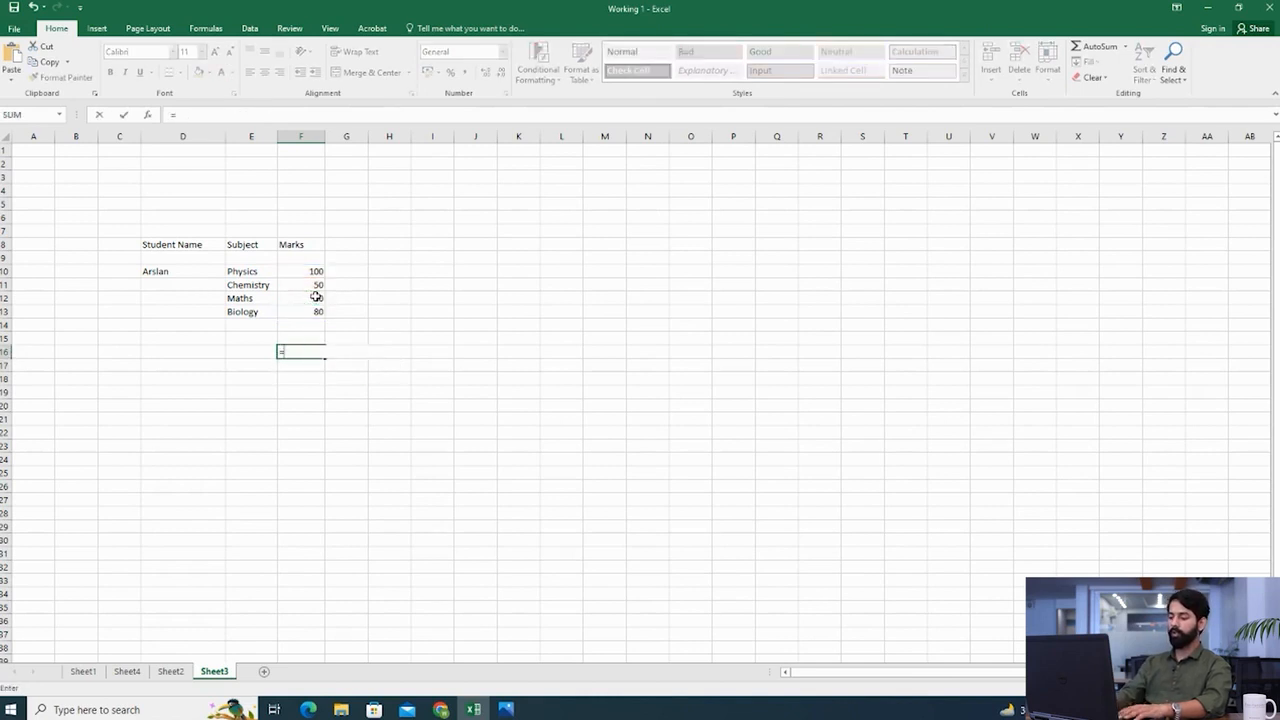
pyautogui.write('sum(')
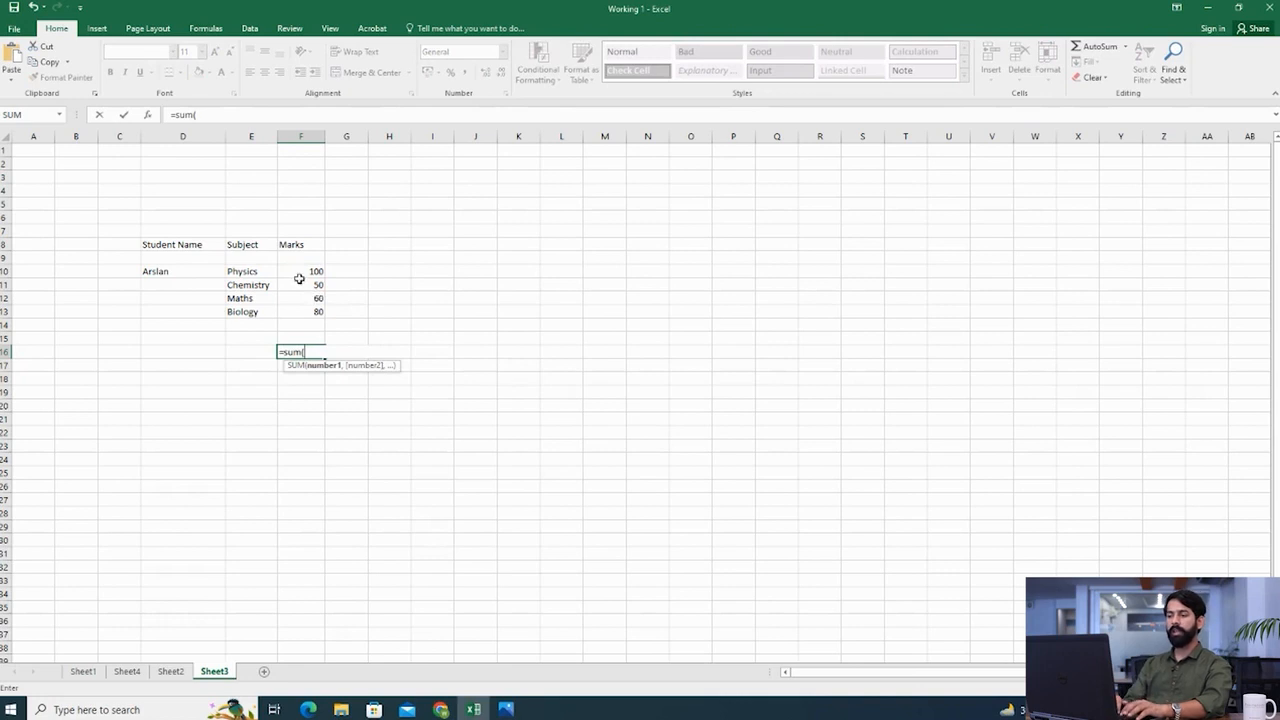
pyautogui.click(299, 274)
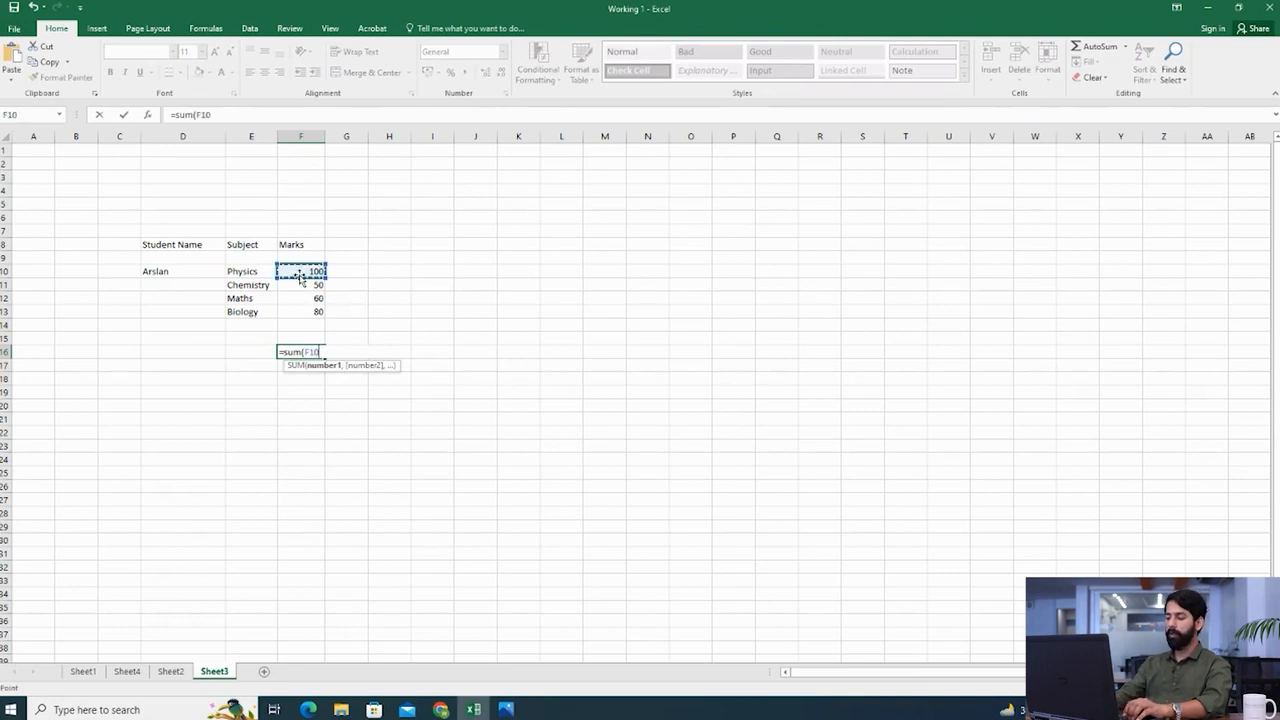
pyautogui.write('-')
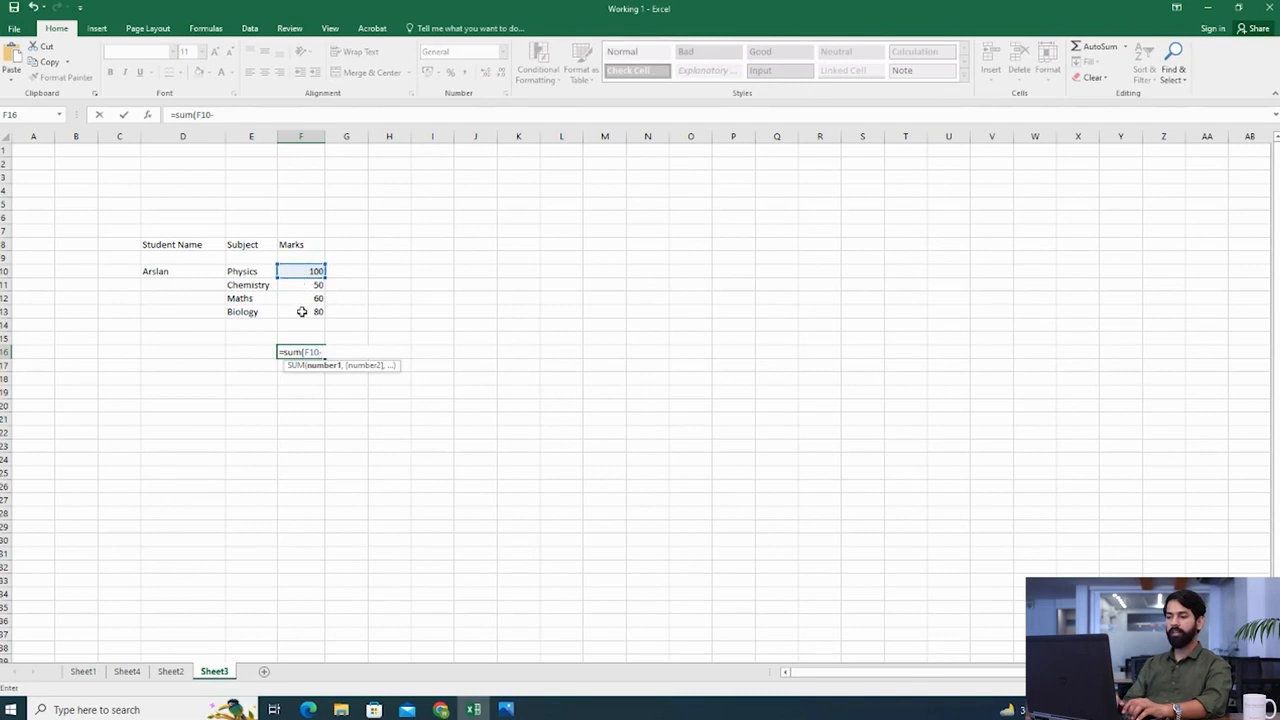
pyautogui.click(301, 311)
pyautogui.press('Return')
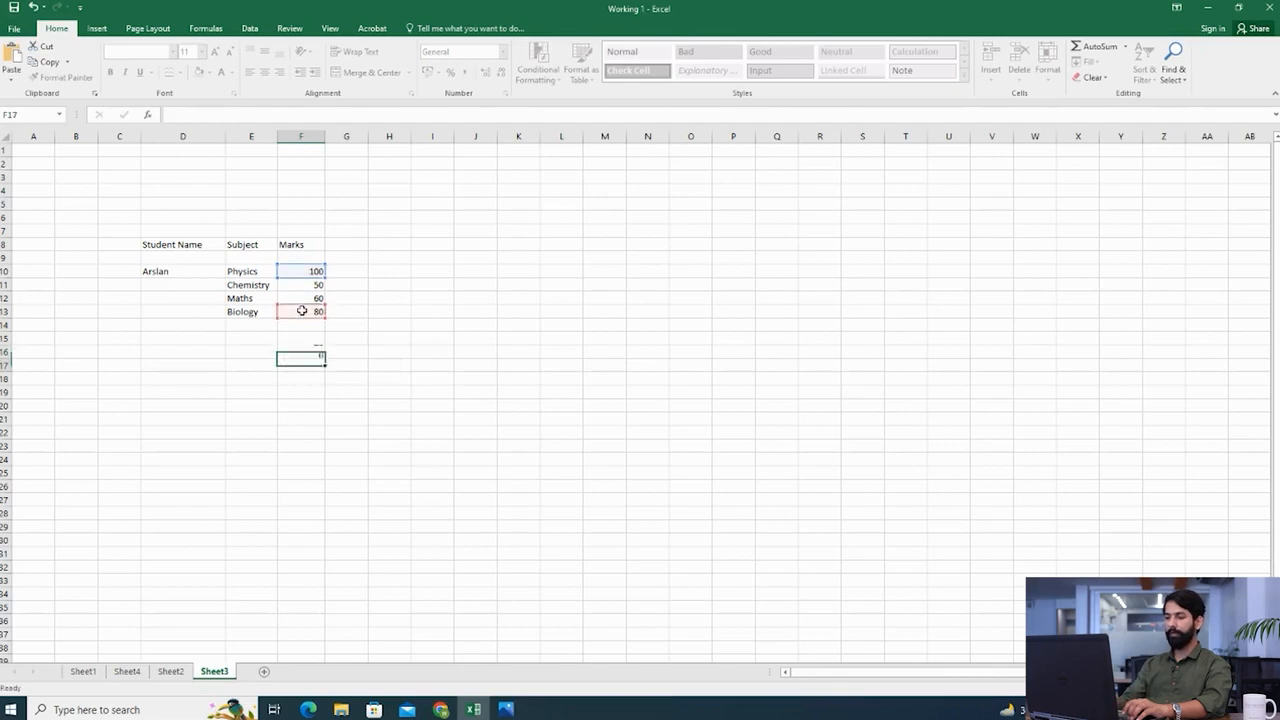
# Step: Edit the formula in F16 to divide the Physics marks by the Chemistry marks as =SUM(F10/F11)
pyautogui.doubleClick(307, 350)
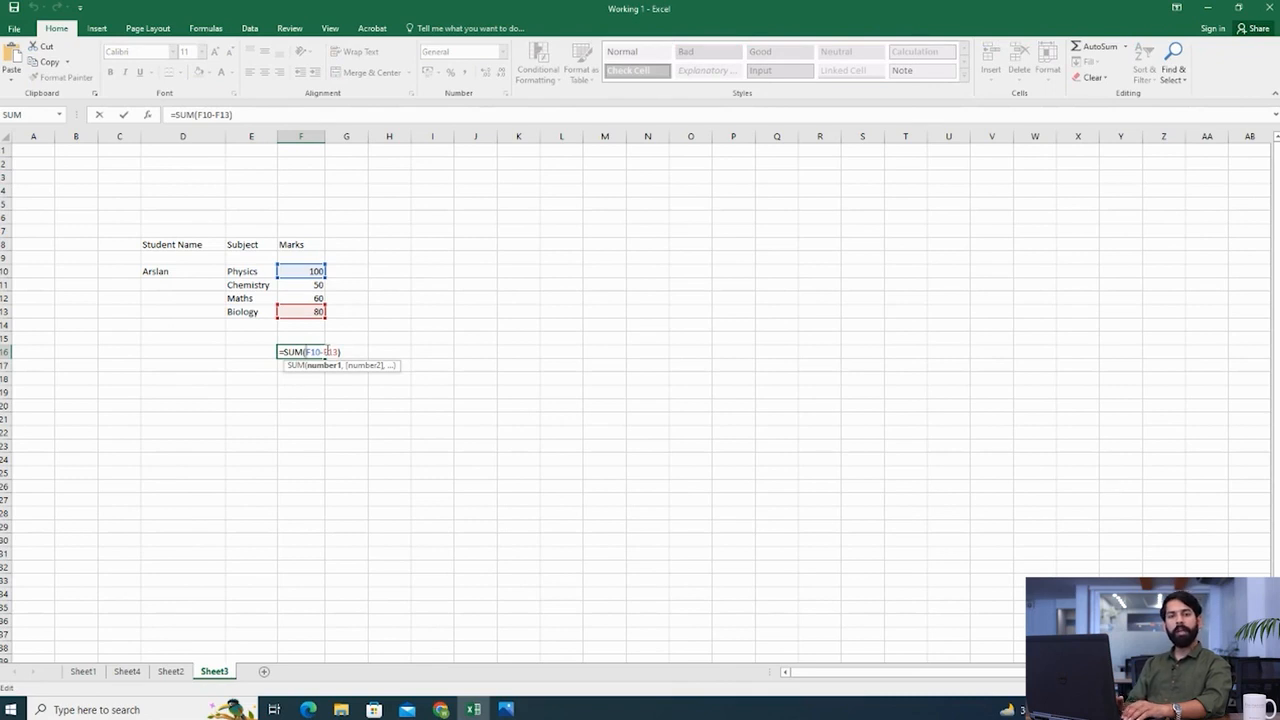
pyautogui.click(350, 353)
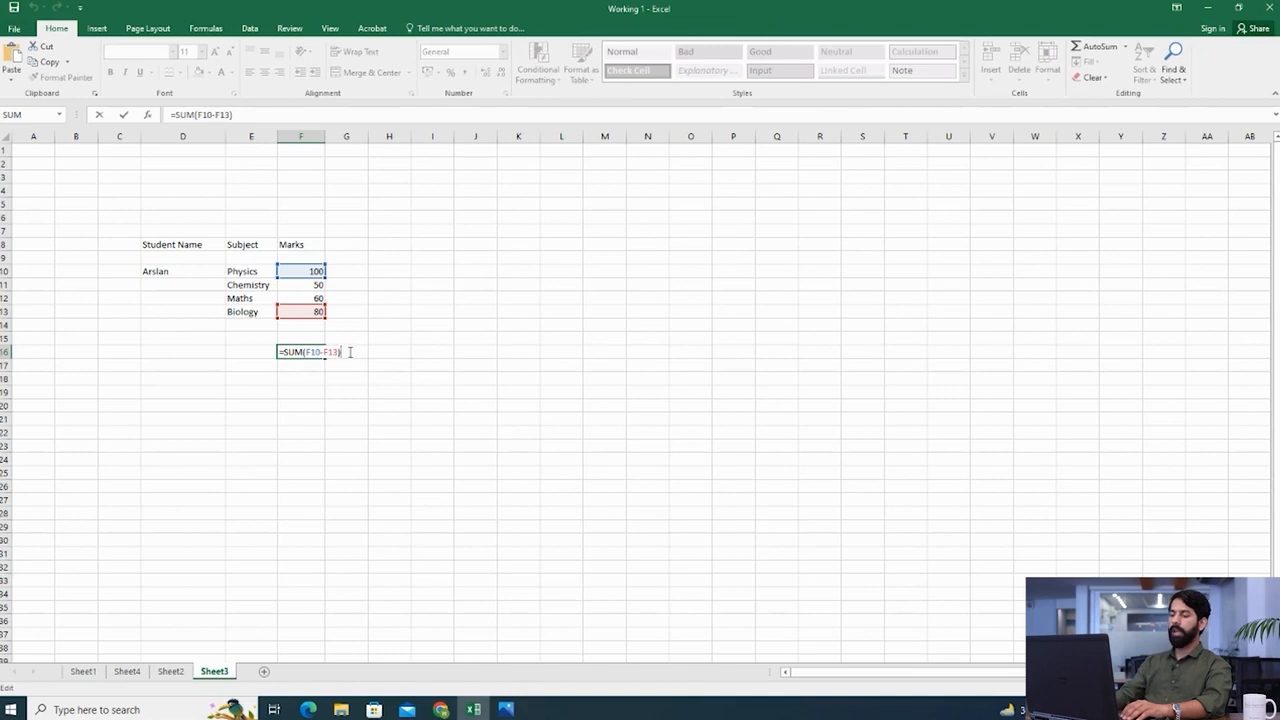
pyautogui.press('BackSpace')
pyautogui.press('BackSpace')
pyautogui.press('BackSpace')
pyautogui.press('BackSpace')
pyautogui.press('BackSpace')
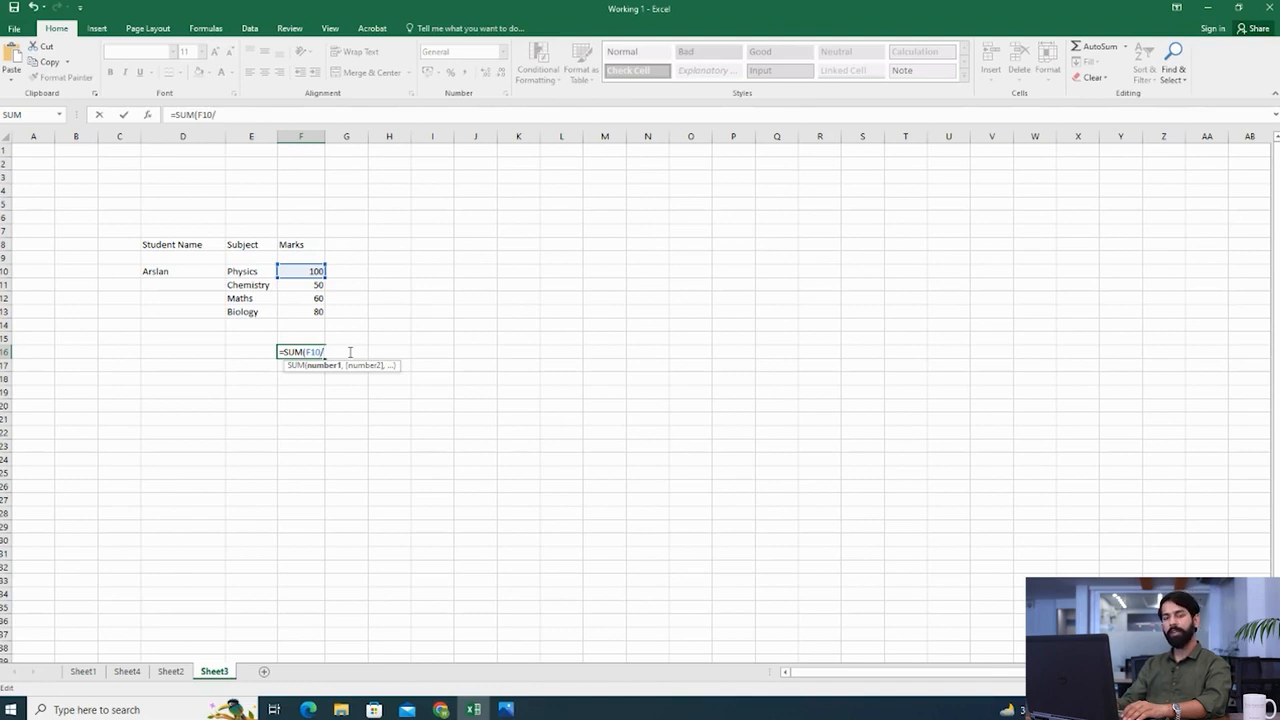
pyautogui.click(308, 286)
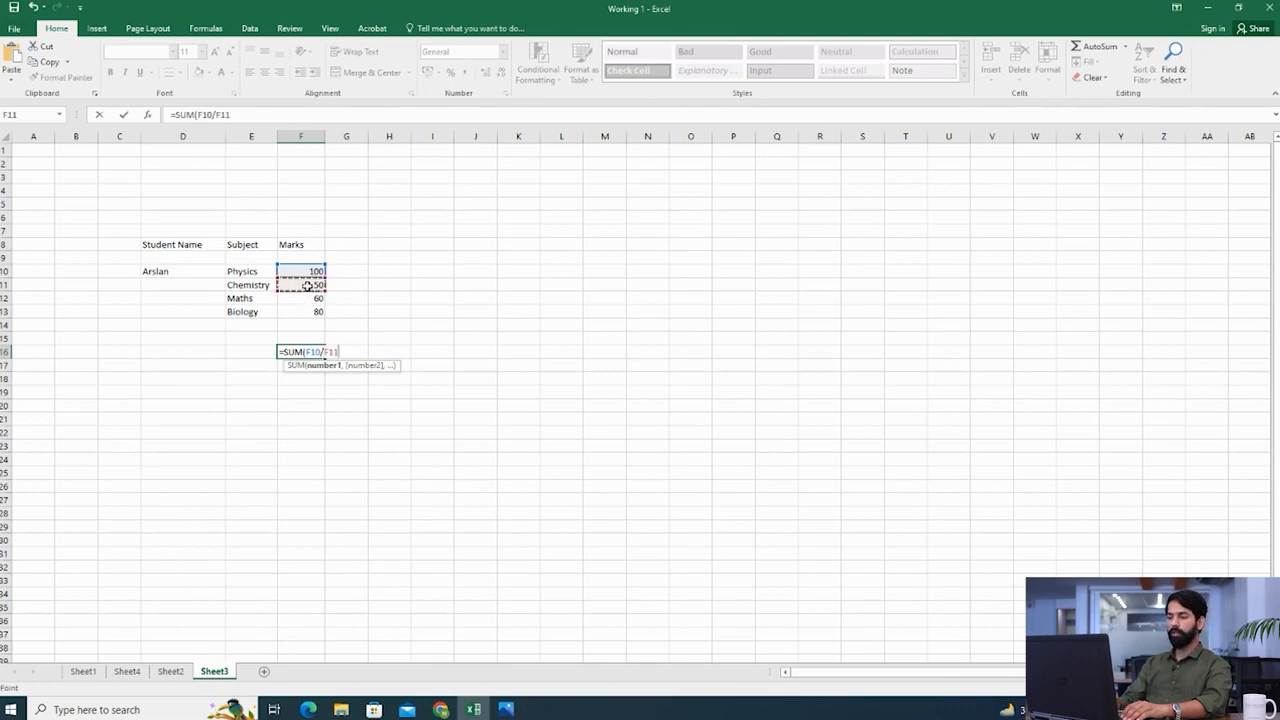
pyautogui.press('Return')
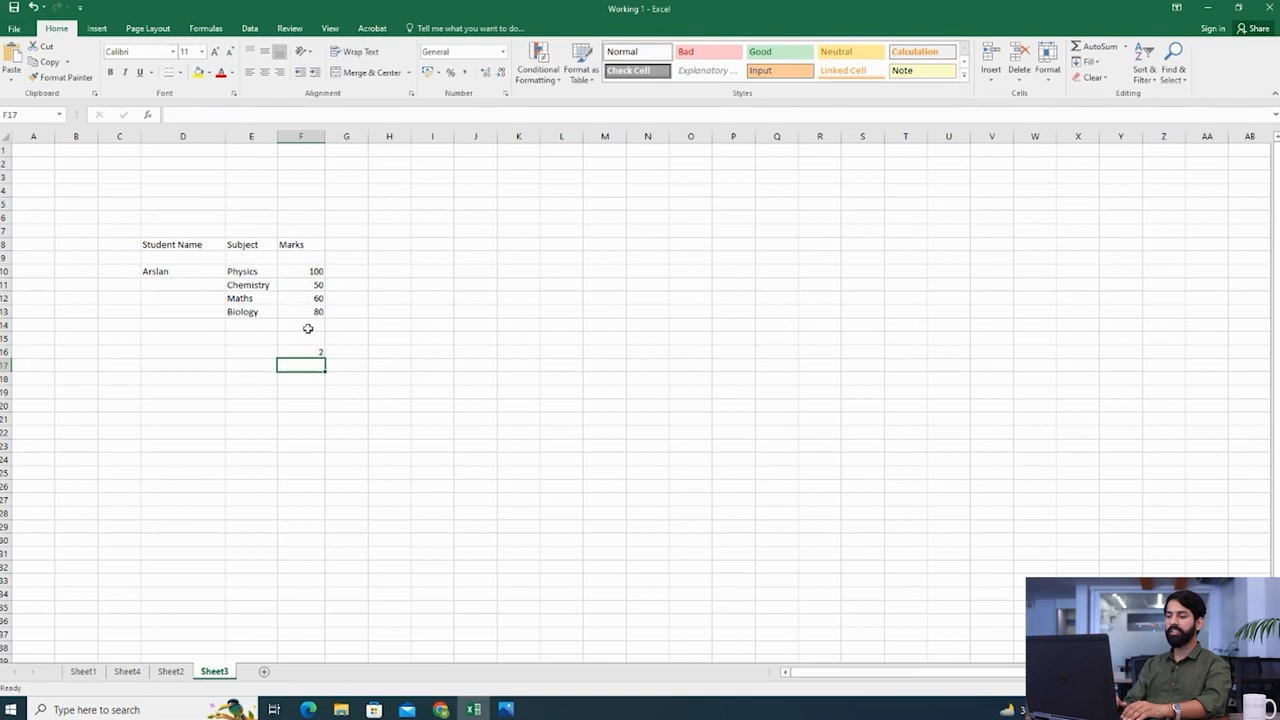
# Step: Change the division operator in the F16 formula to multiplication, giving =SUM(F10*F11)
pyautogui.doubleClick(305, 351)
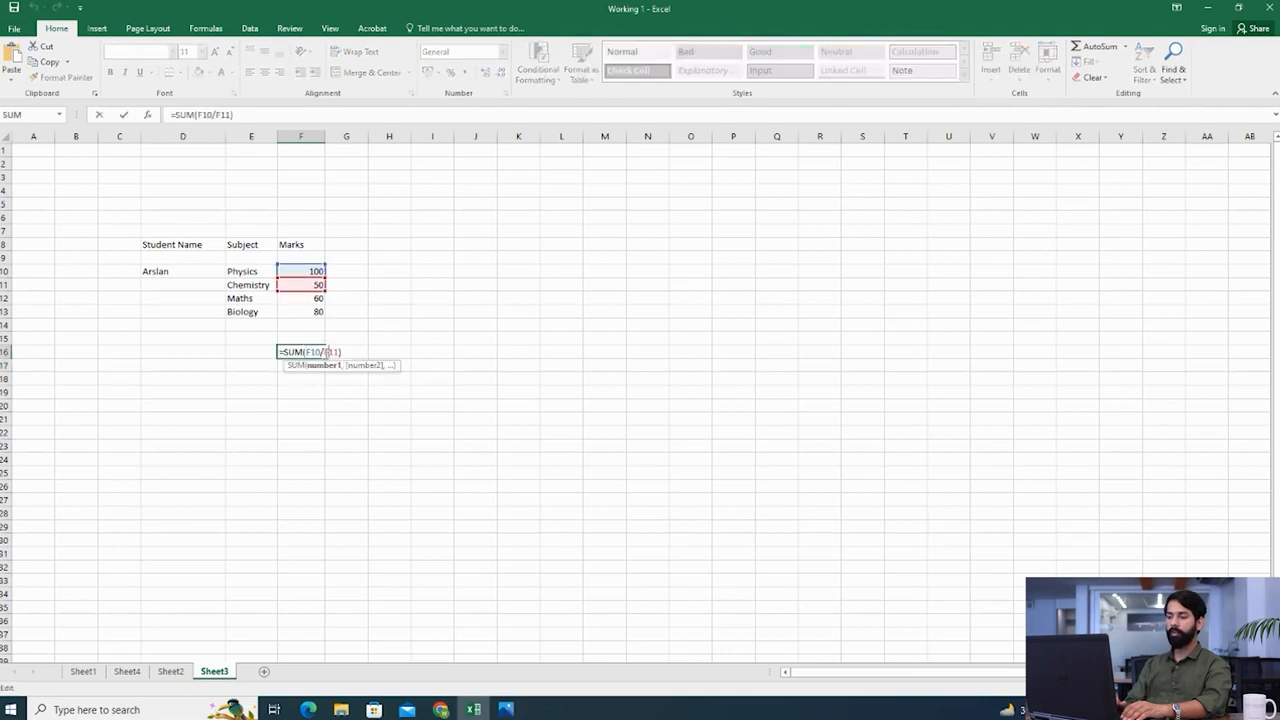
pyautogui.press('BackSpace')
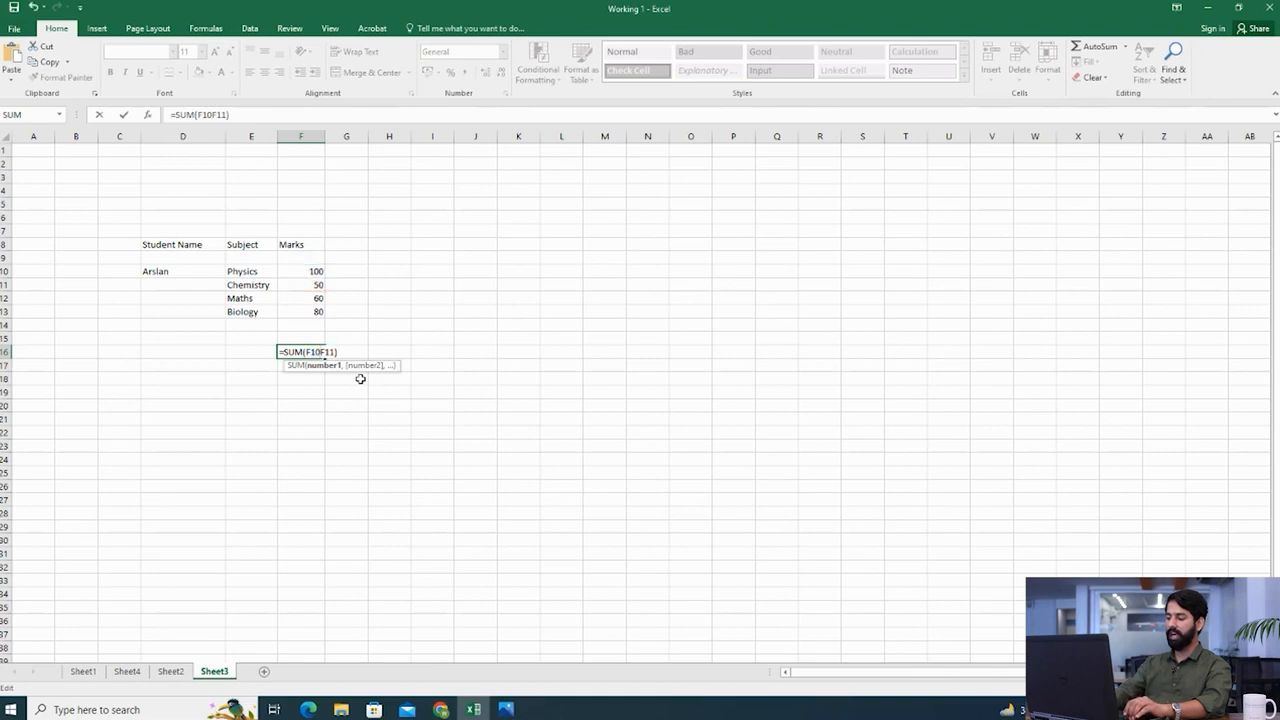
pyautogui.write('*')
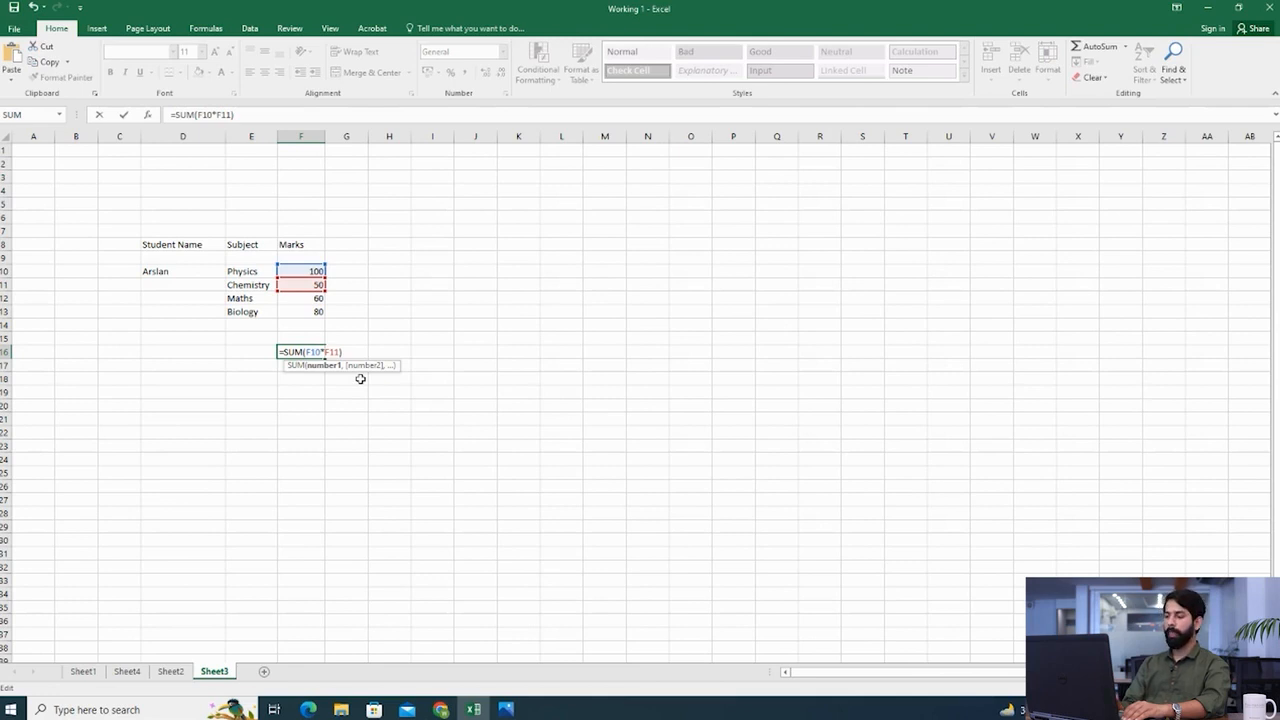
pyautogui.press('Return')
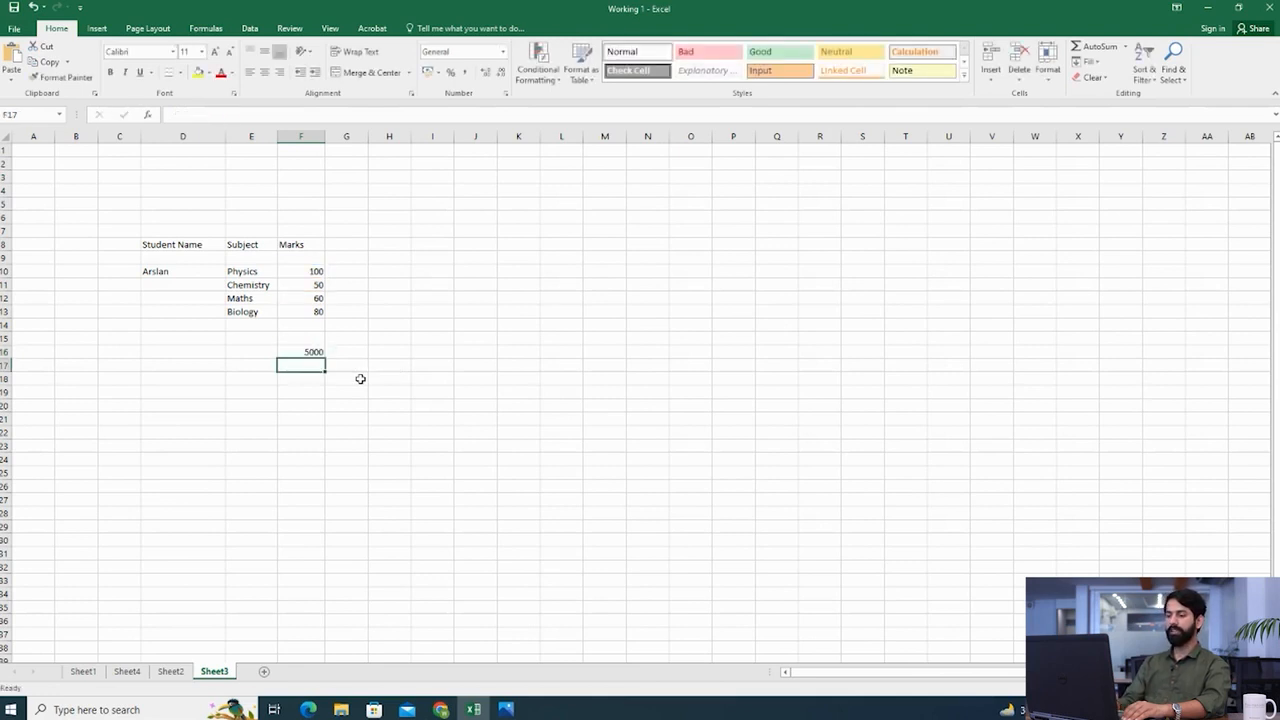
# Step: Delete the multiplication formula from cell F16 and keep that cell selected
pyautogui.click(307, 350)
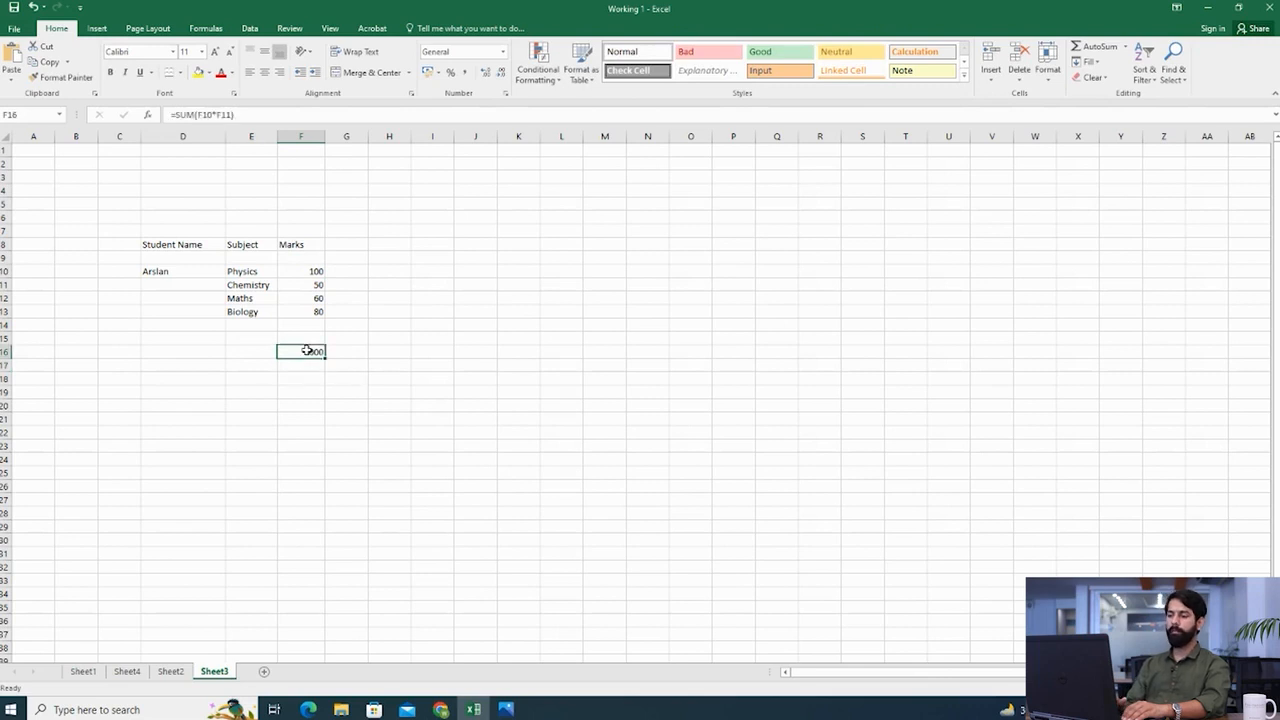
pyautogui.press('Delete')
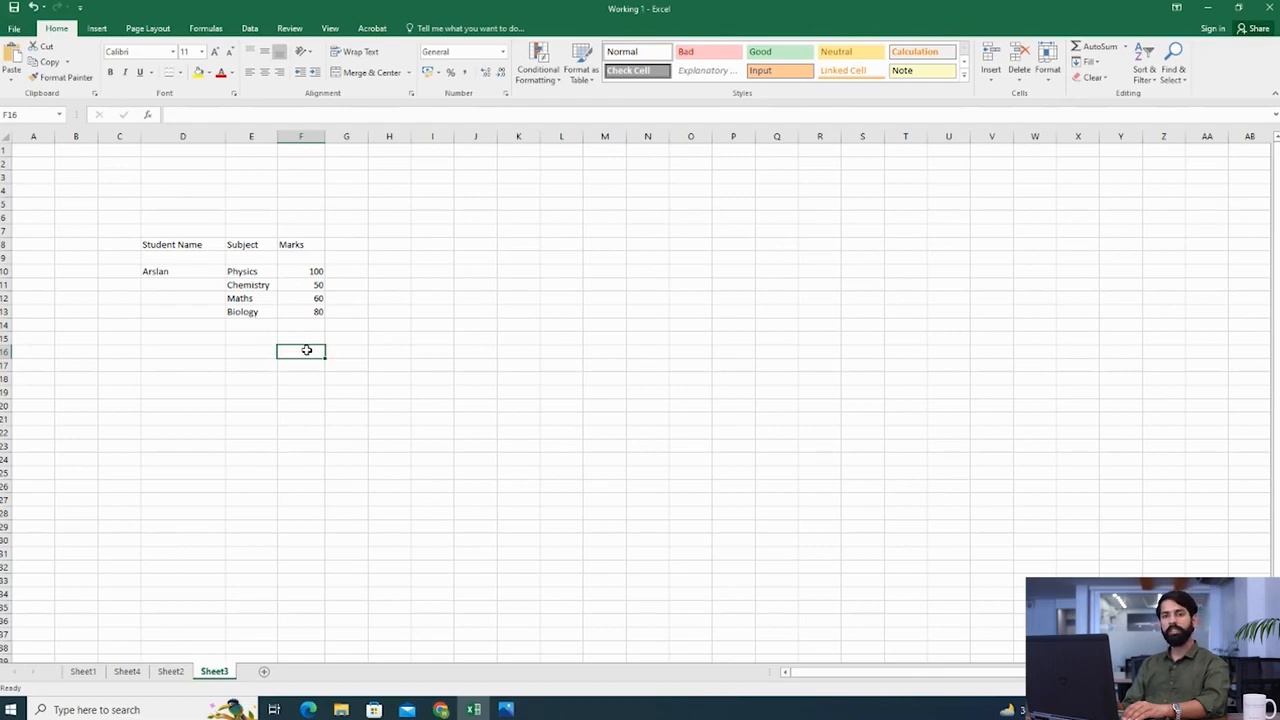
pyautogui.press('Left')
pyautogui.press('Right')
pyautogui.press('Right')
pyautogui.press('Left')
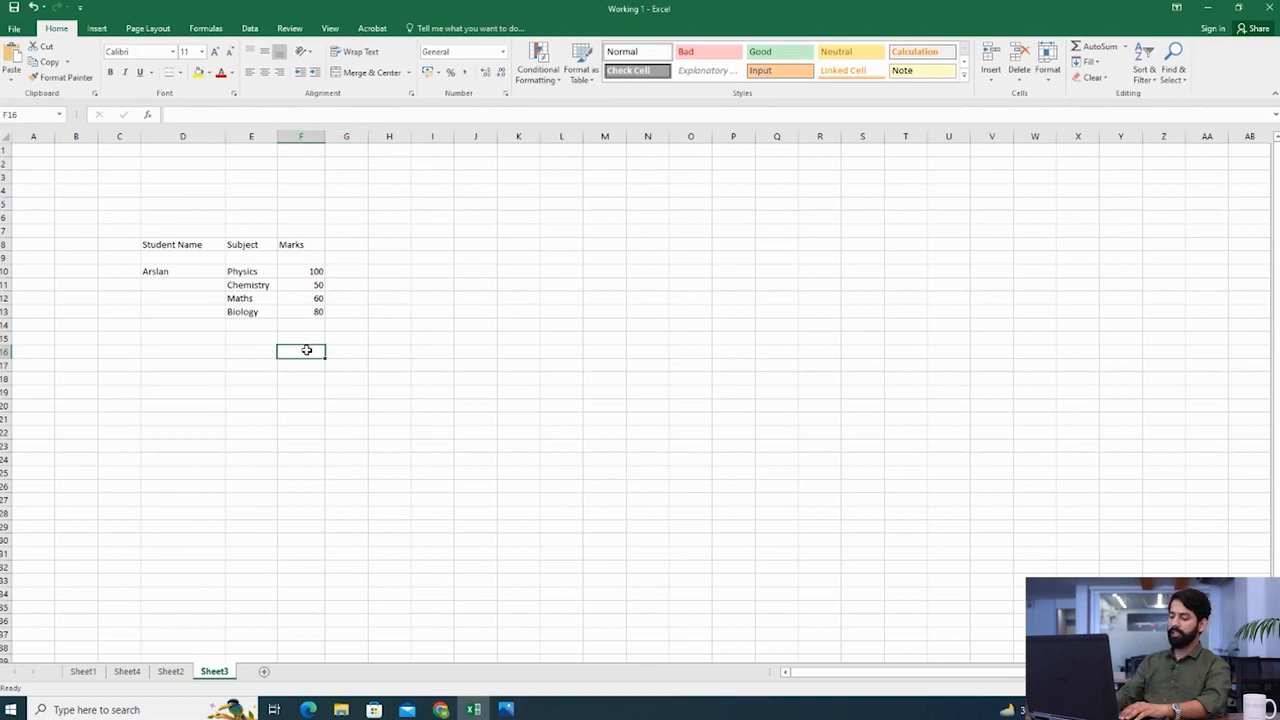
# Step: Average the four subject marks in cell F16 with the formula =AVERAGE(F10:F13)
pyautogui.write('=ave')
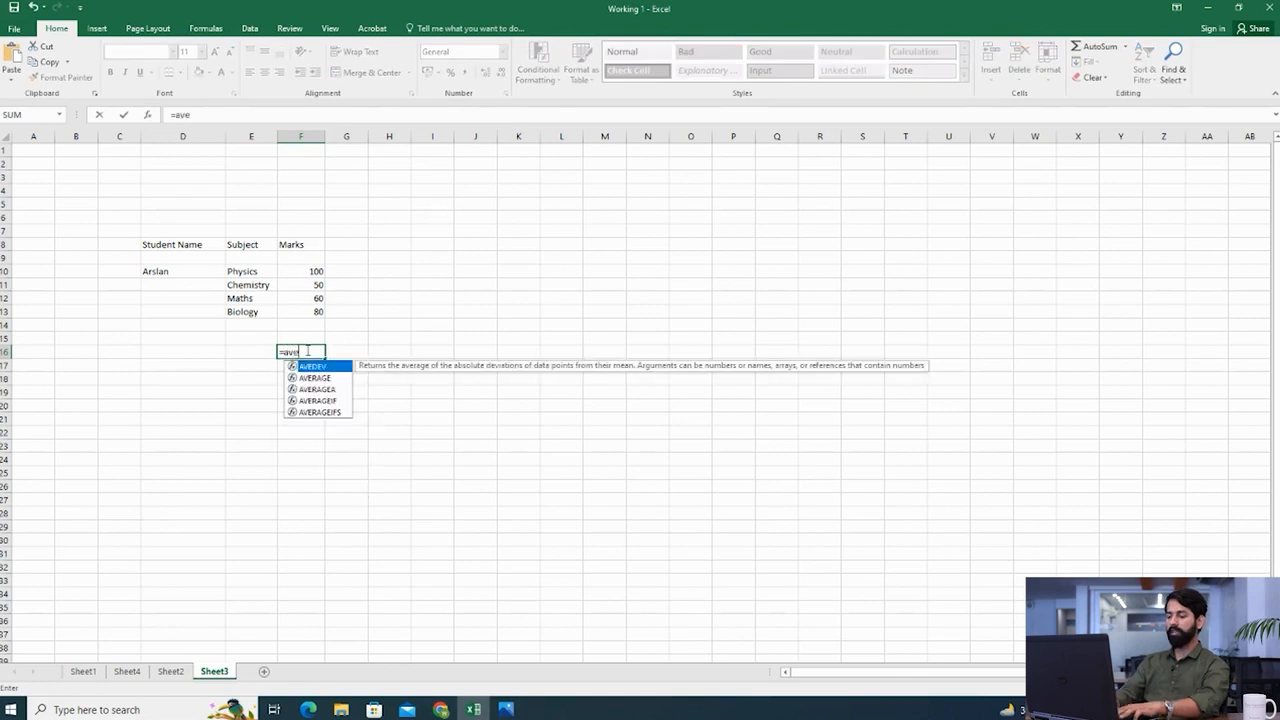
pyautogui.write('rgae')
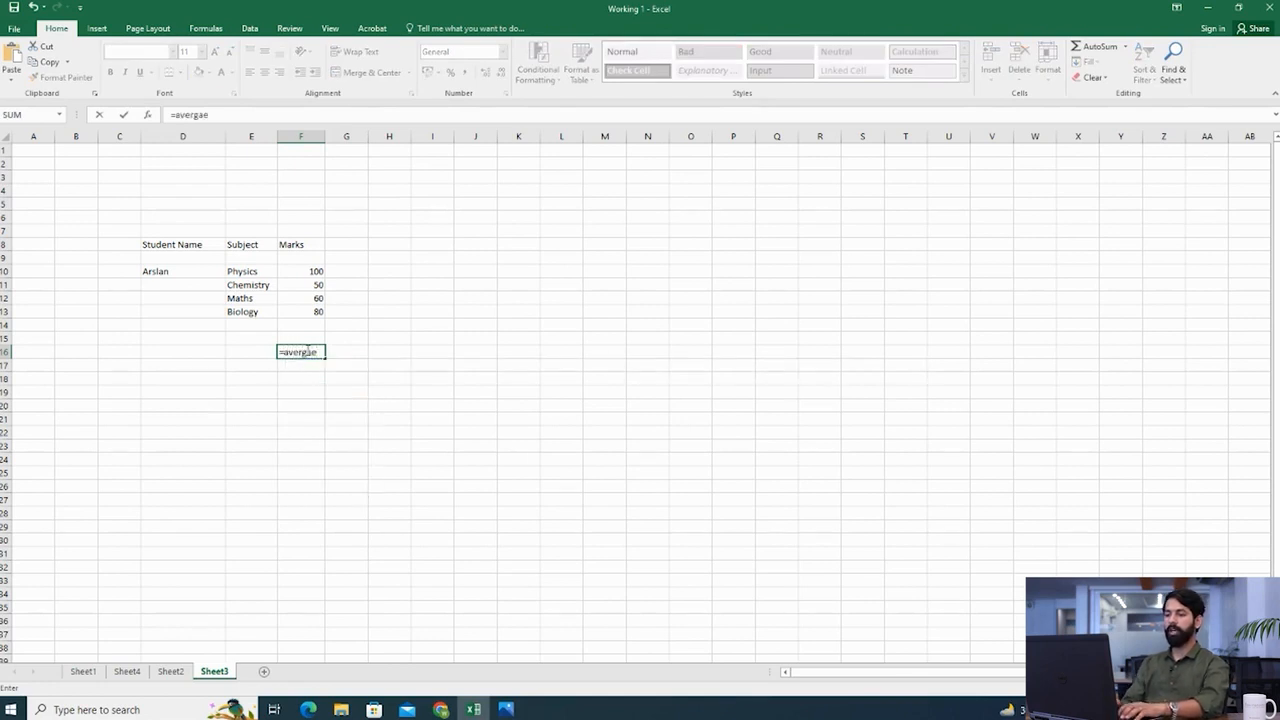
pyautogui.press('BackSpace')
pyautogui.press('BackSpace')
pyautogui.press('BackSpace')
pyautogui.write('a')
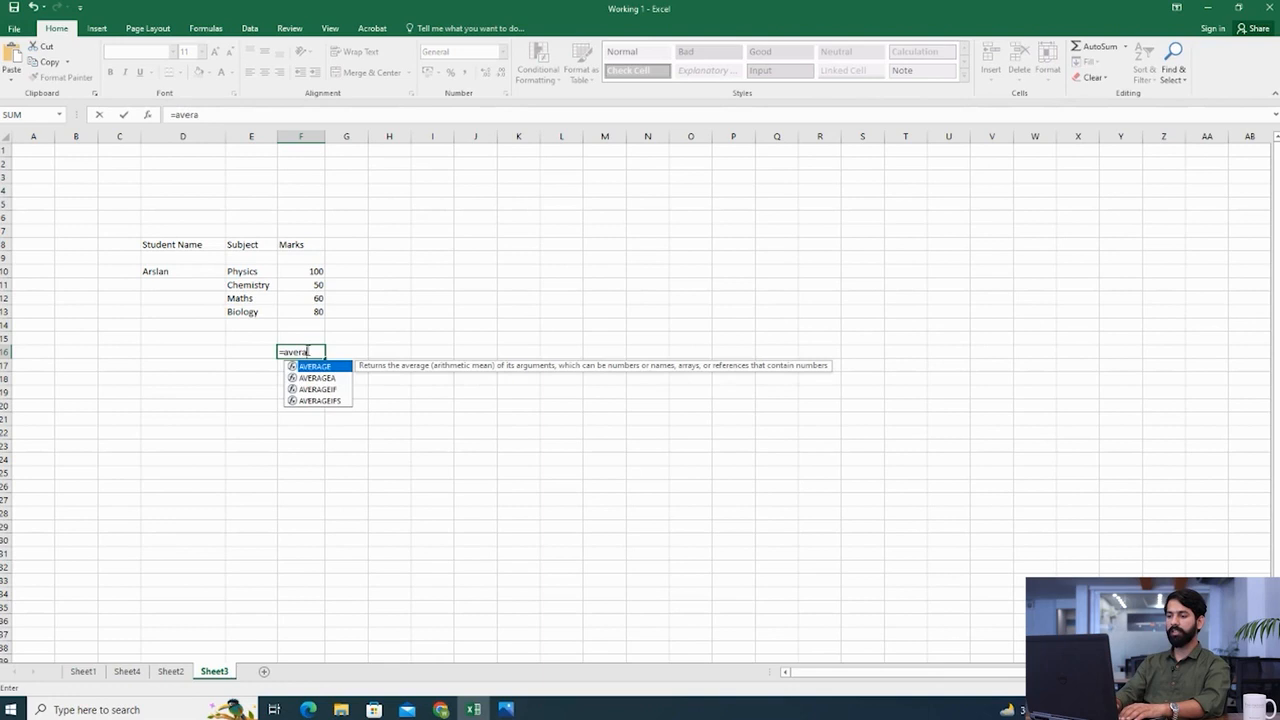
pyautogui.write('ge')
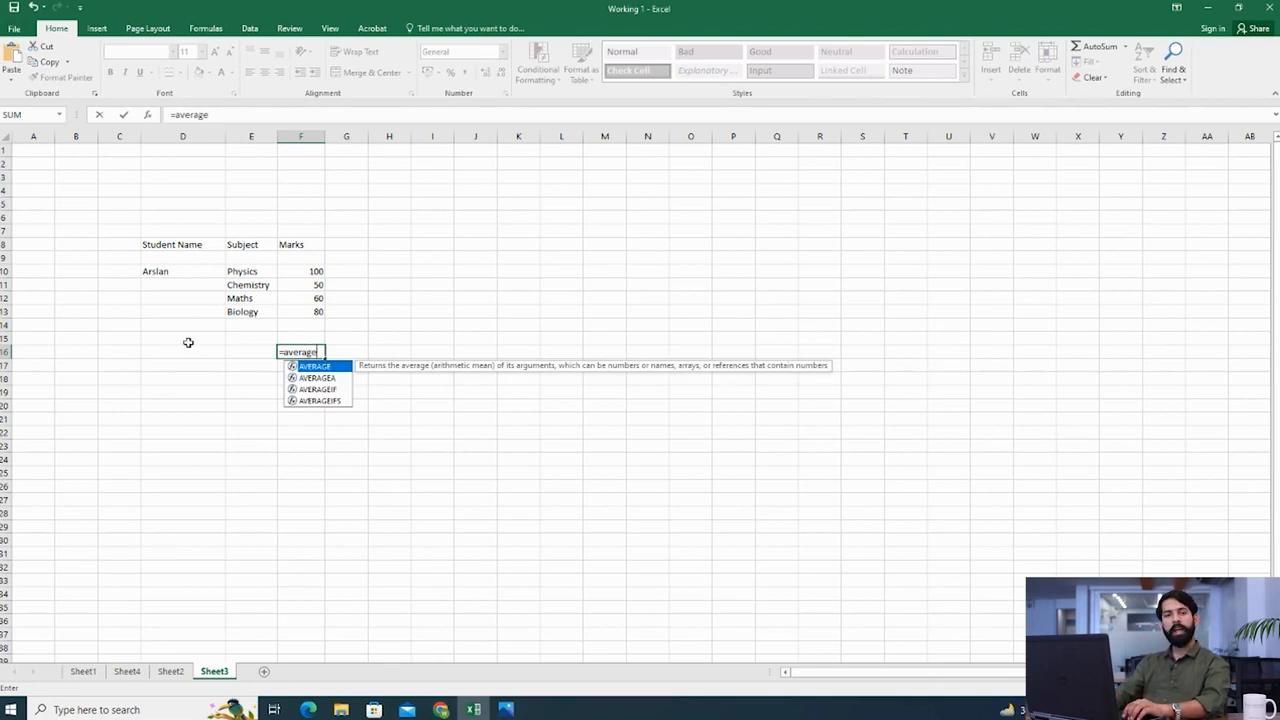
pyautogui.write('(')
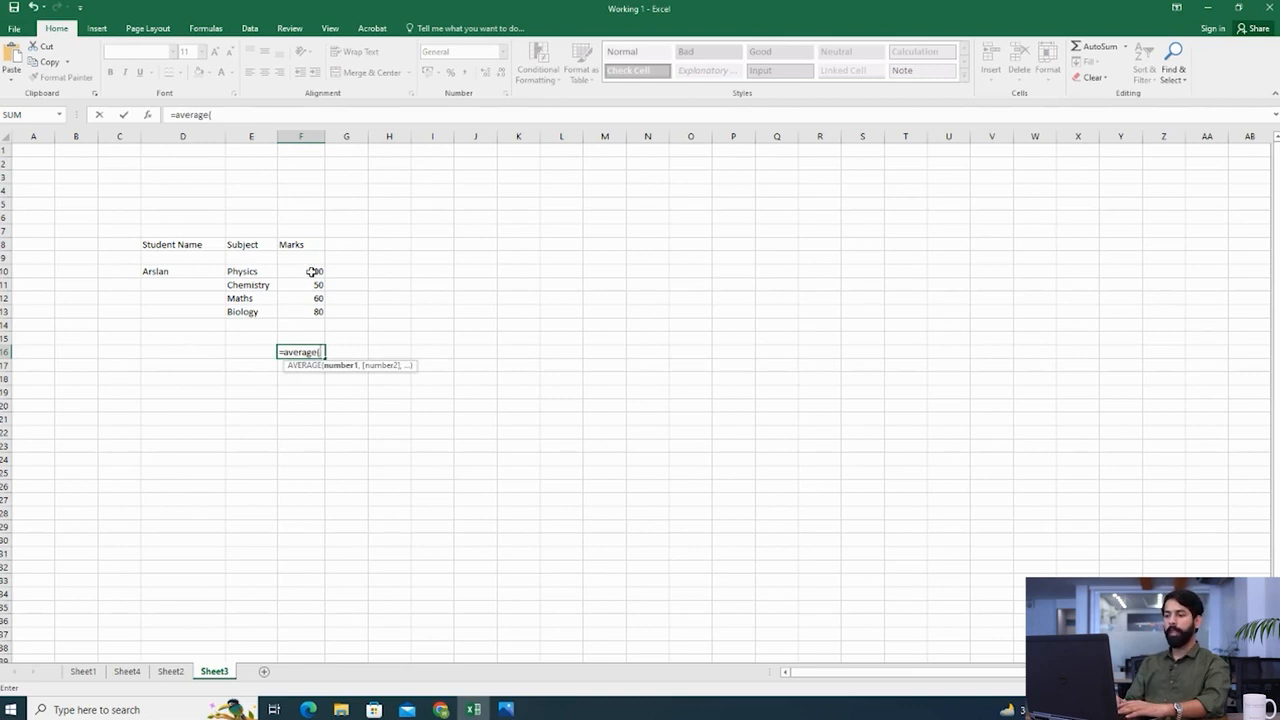
pyautogui.moveTo(311, 272); pyautogui.dragTo(311, 312)
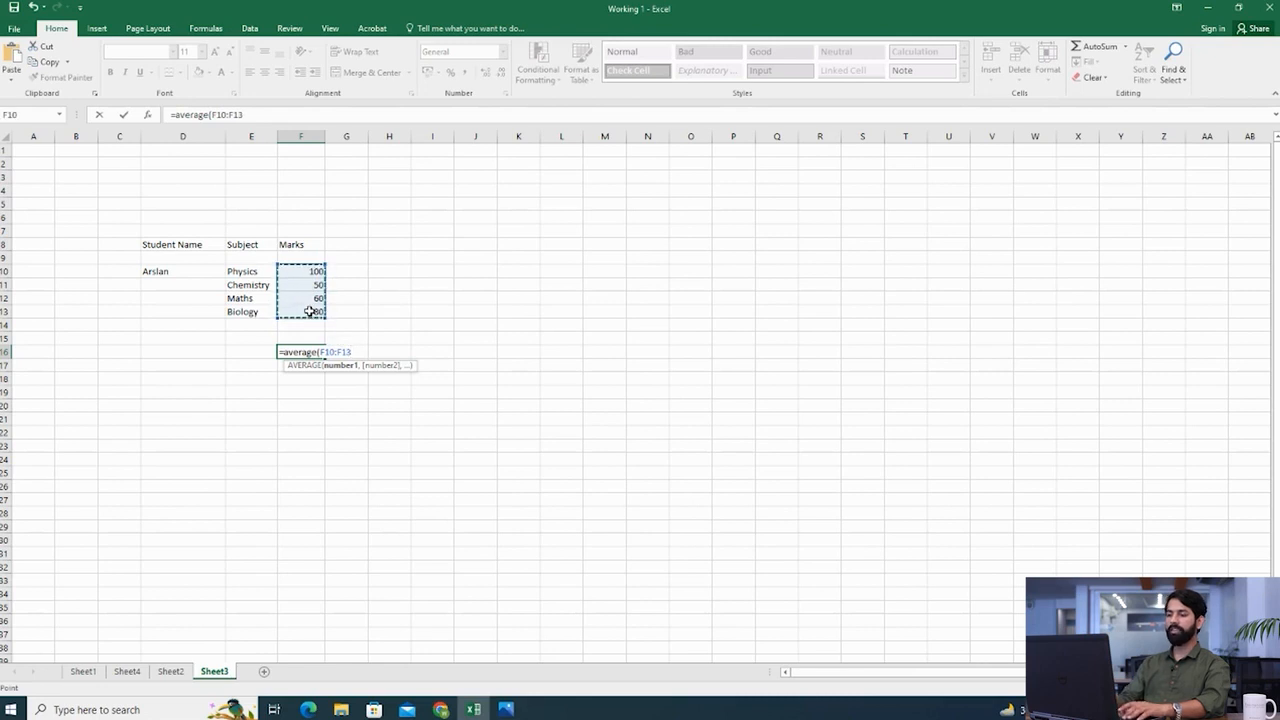
pyautogui.press('Return')
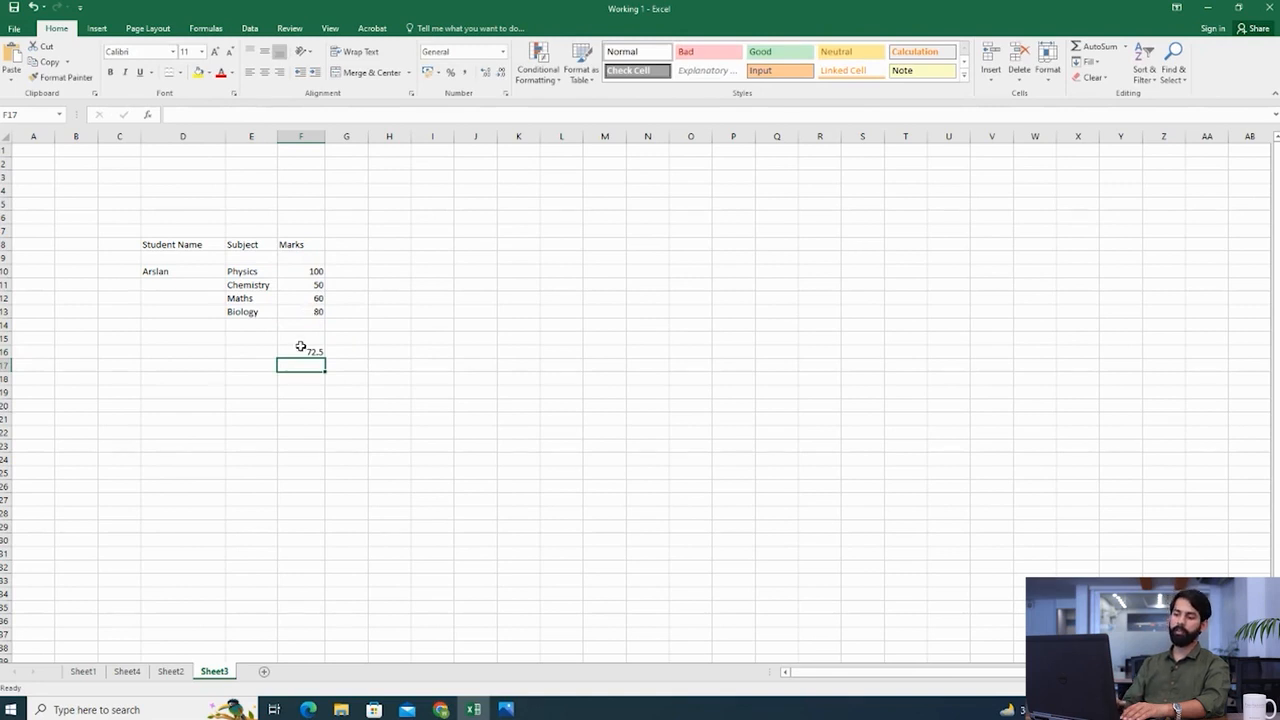
# Step: Review the AVERAGE formula in F16 and erase the function and its range, keeping only the equals sign
pyautogui.doubleClick(303, 351)
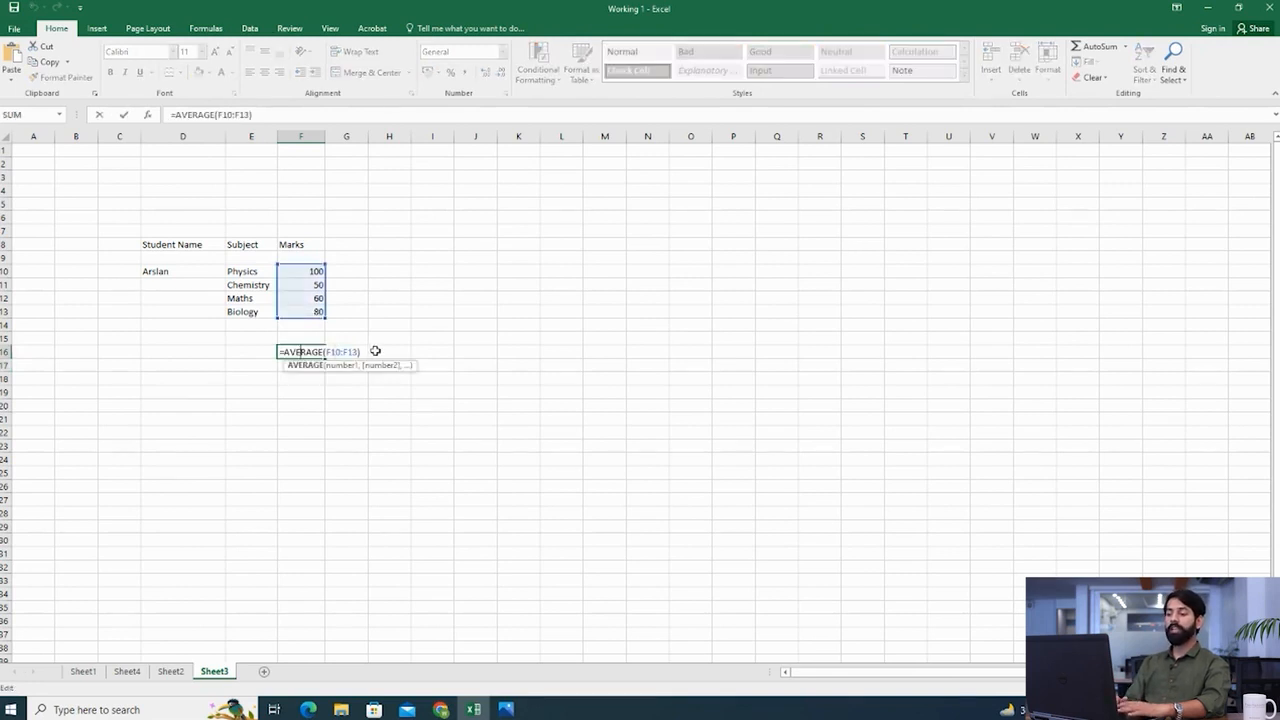
pyautogui.moveTo(375, 351); pyautogui.dragTo(366, 352)
pyautogui.click(314, 353)
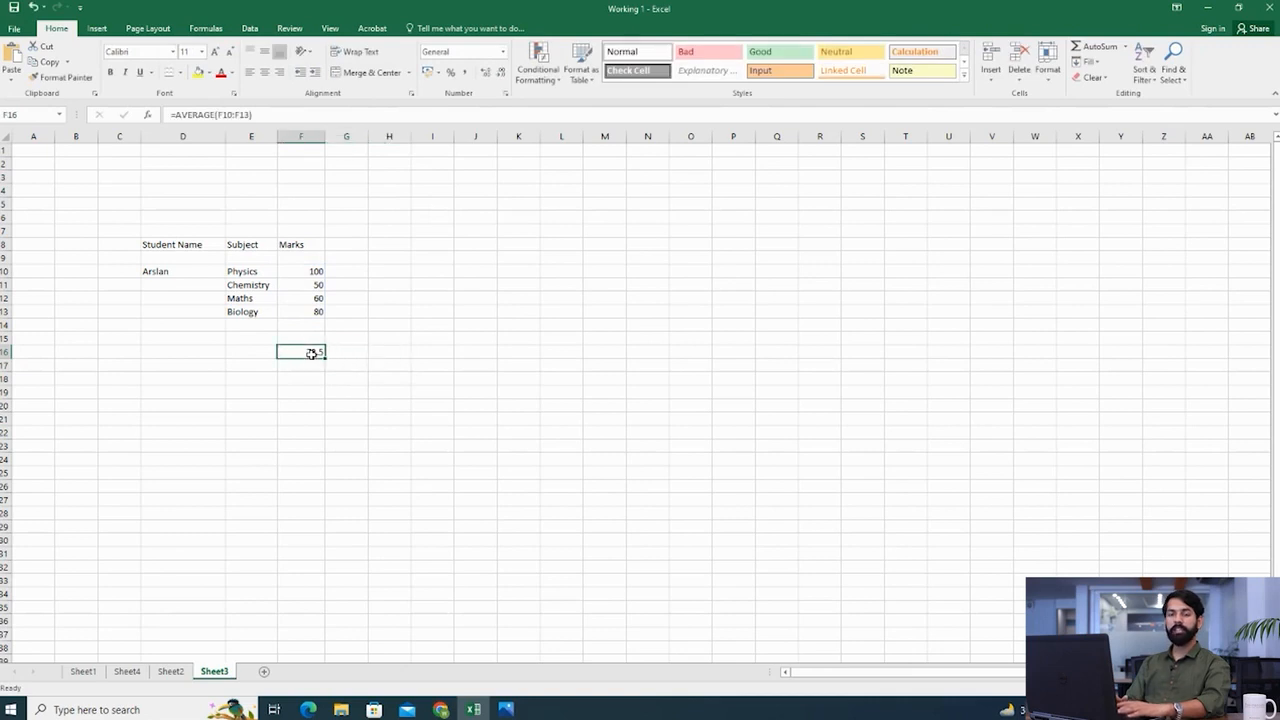
pyautogui.doubleClick(312, 353)
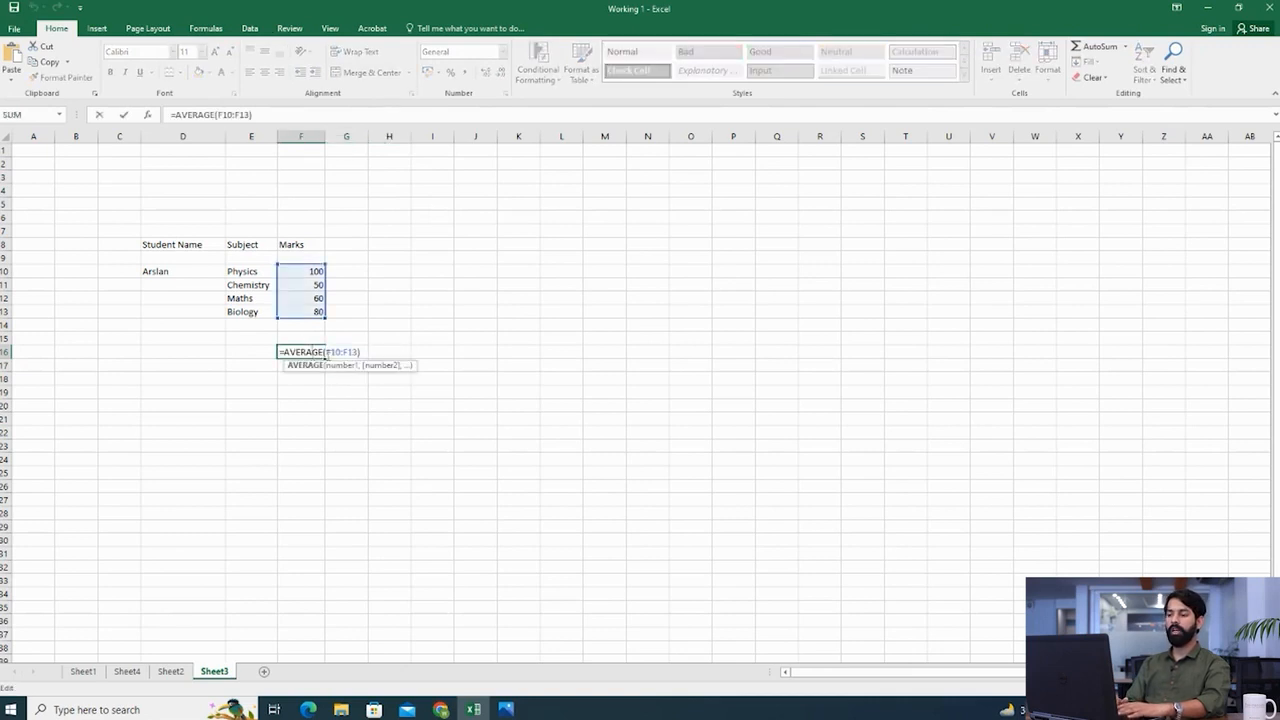
pyautogui.moveTo(362, 352); pyautogui.dragTo(322, 355)
pyautogui.press('BackSpace')
pyautogui.press('BackSpace')
pyautogui.press('BackSpace')
pyautogui.press('BackSpace')
pyautogui.press('BackSpace')
pyautogui.press('BackSpace')
pyautogui.press('BackSpace')
pyautogui.press('BackSpace')
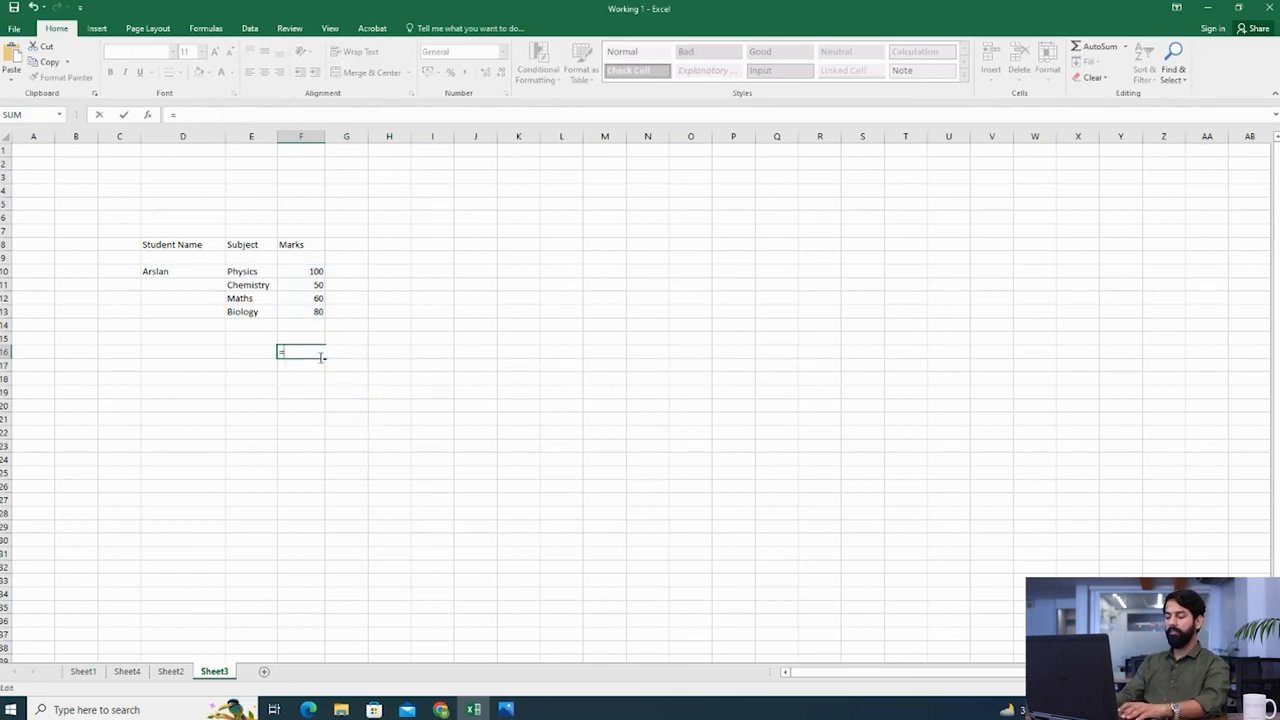
pyautogui.write('av')
pyautogui.press('BackSpace')
pyautogui.press('BackSpace')
pyautogui.write('c')
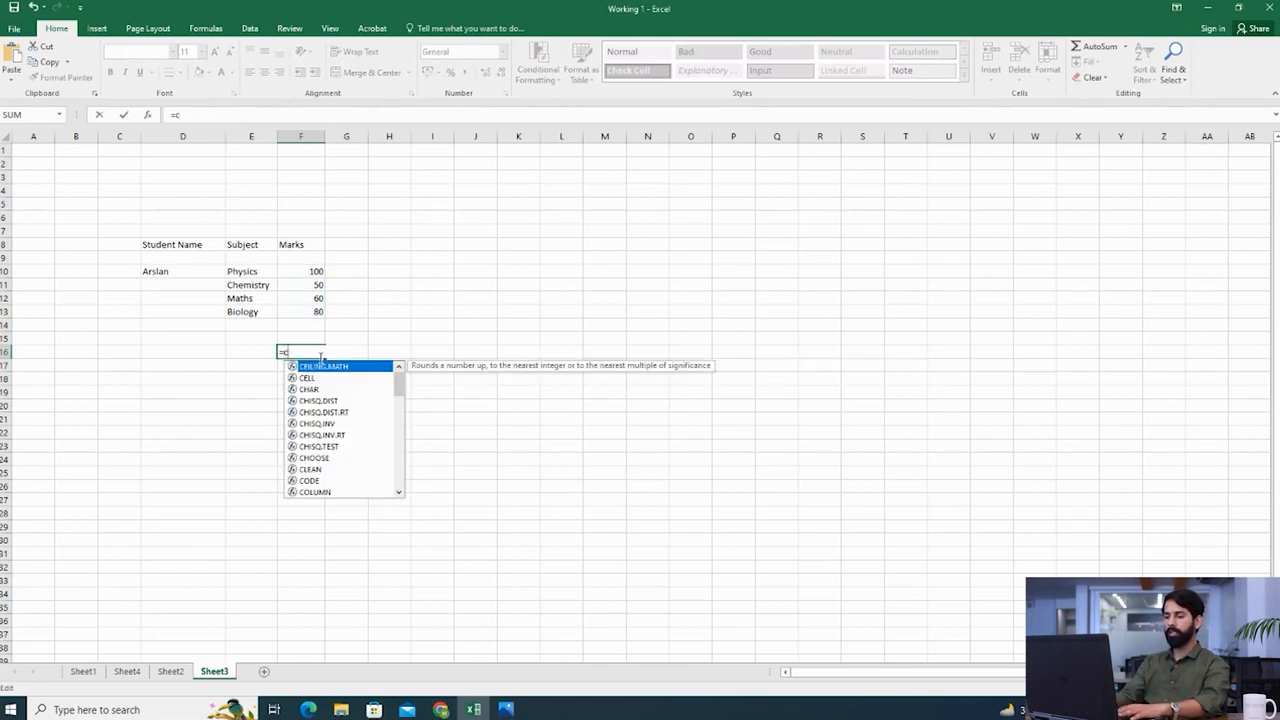
pyautogui.write('o')
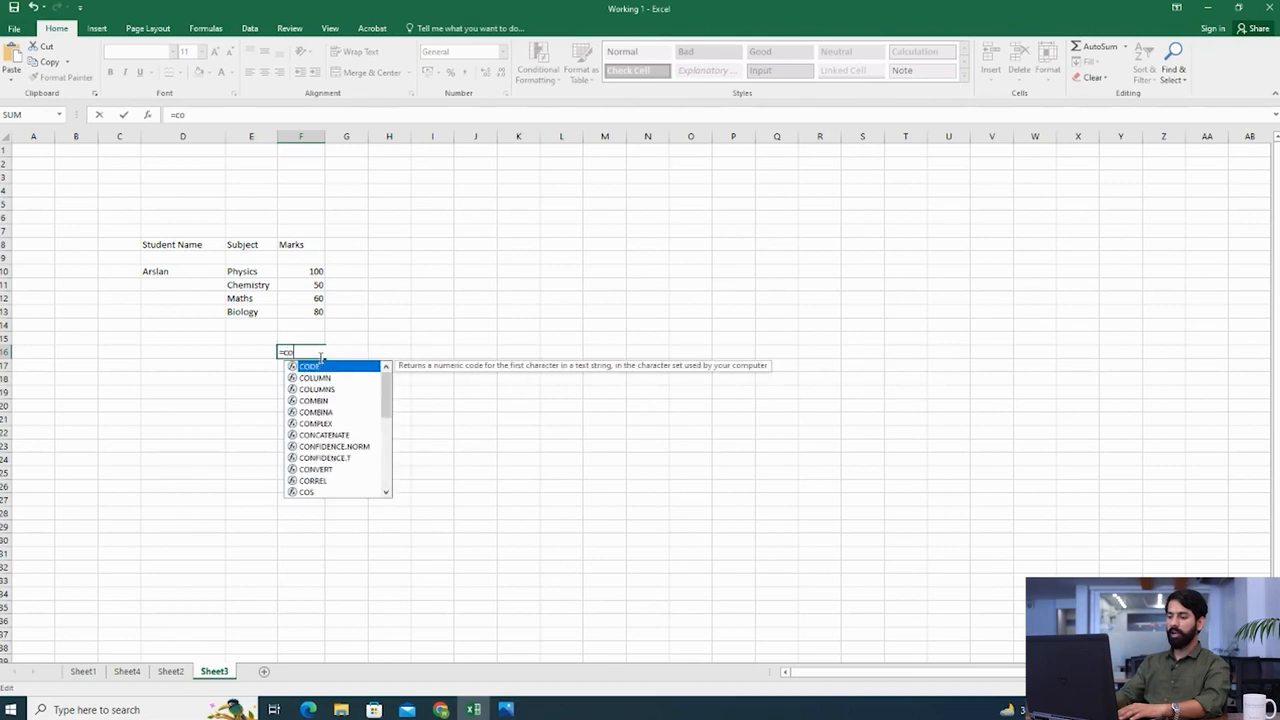
pyautogui.press('BackSpace')
pyautogui.press('BackSpace')
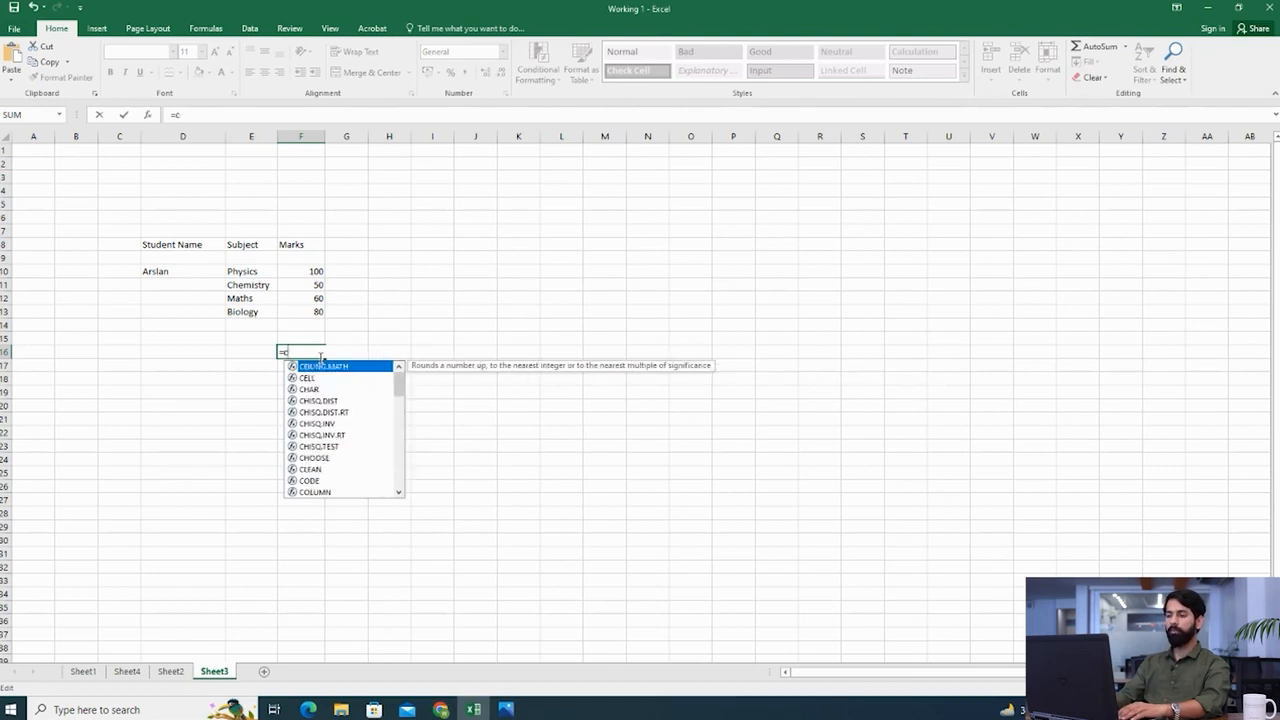
# Step: Leave cell F16 empty and select it again
pyautogui.press('Escape')
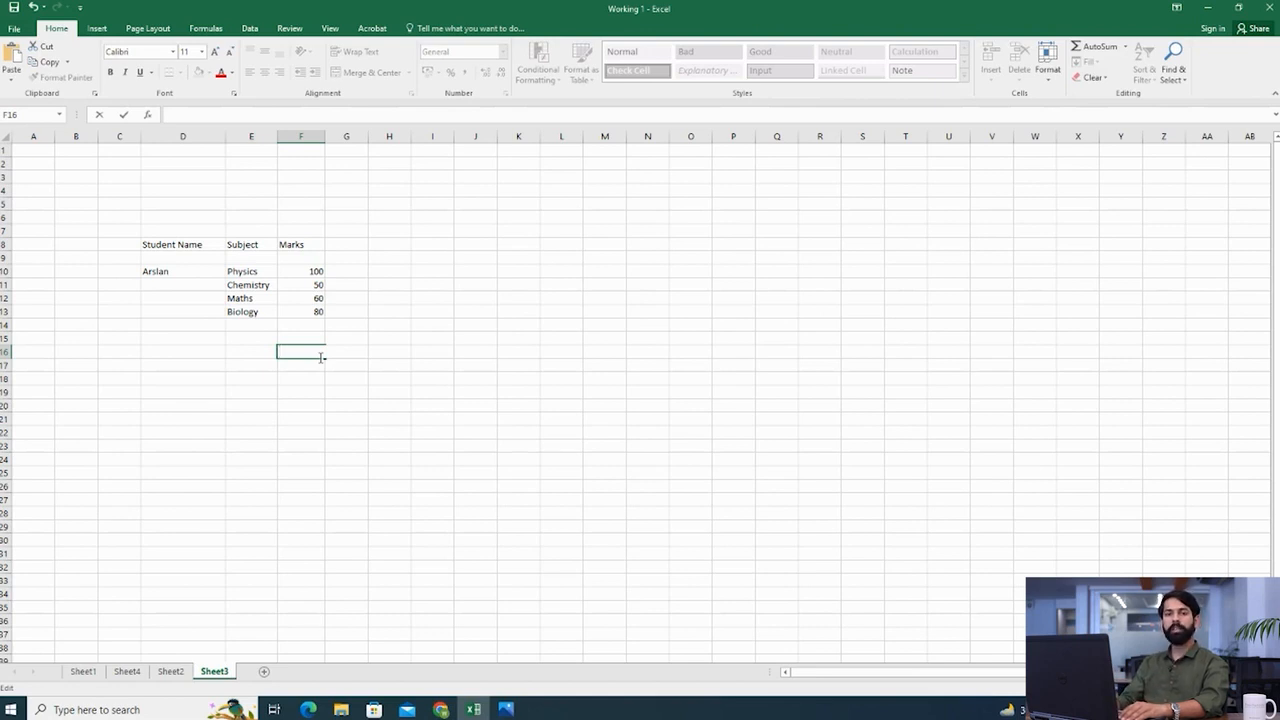
pyautogui.press('Return')
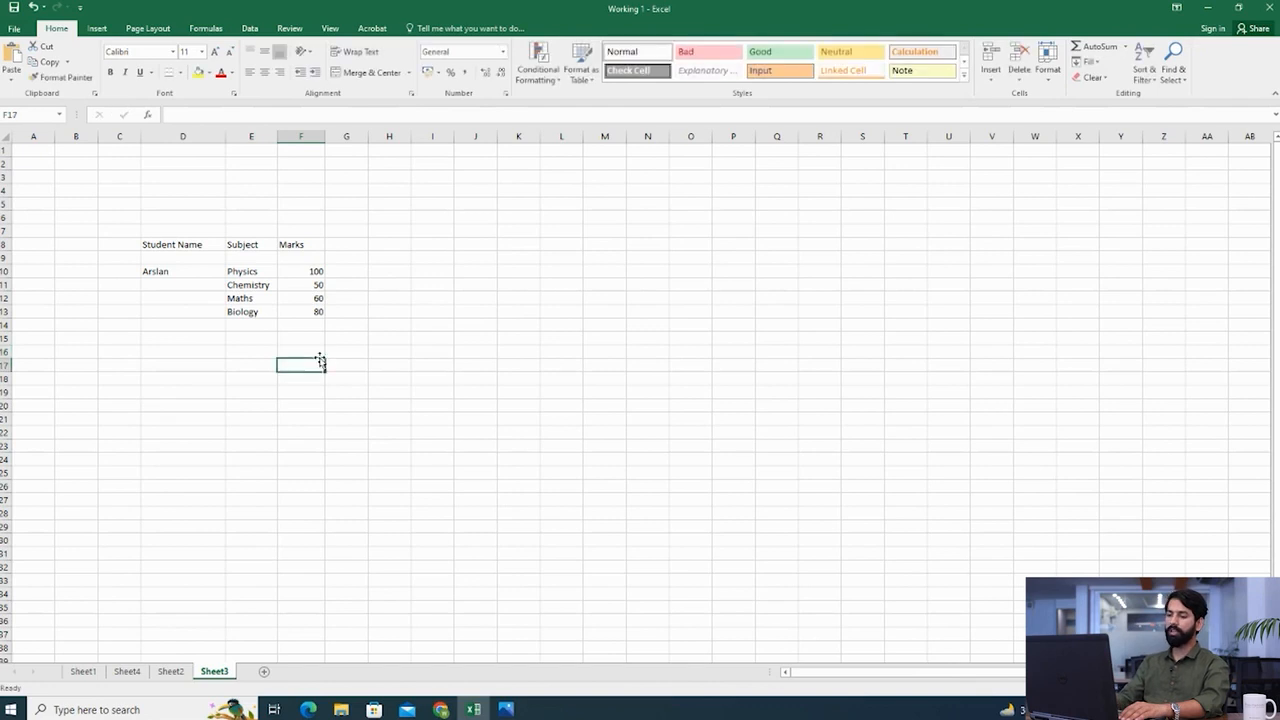
pyautogui.press('Up')
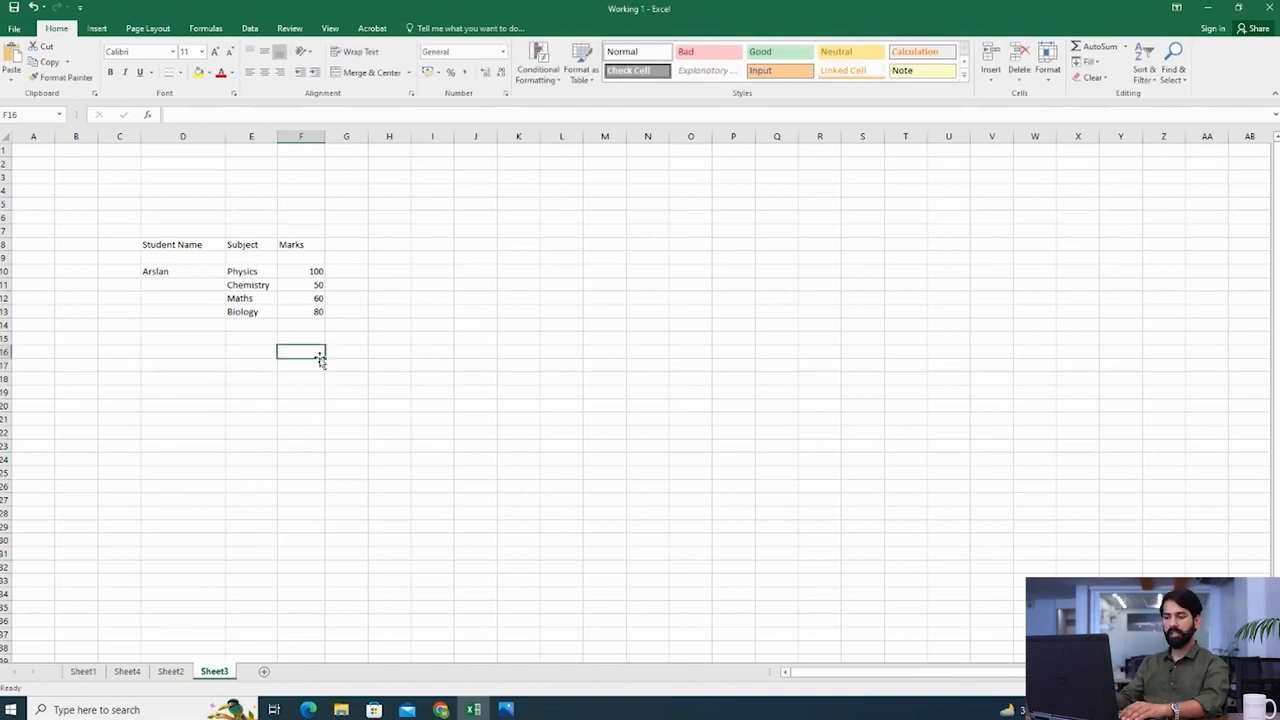
pyautogui.write('=i')
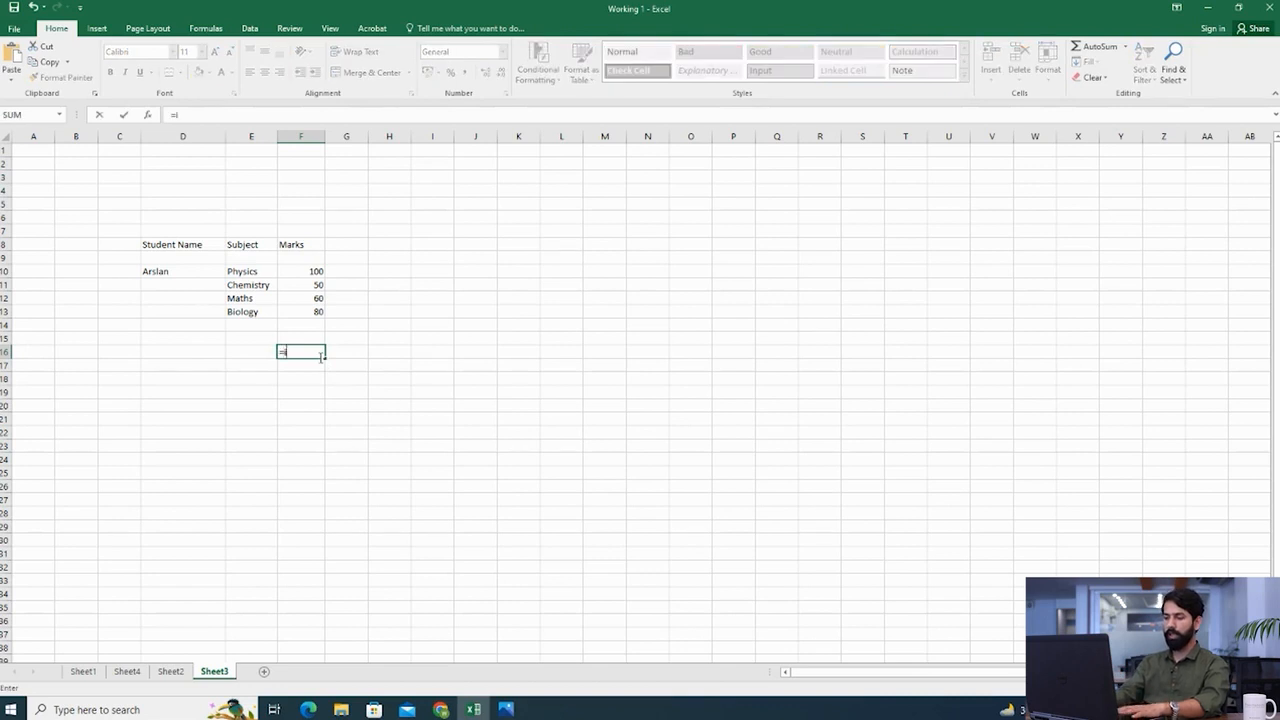
pyautogui.write('f(')
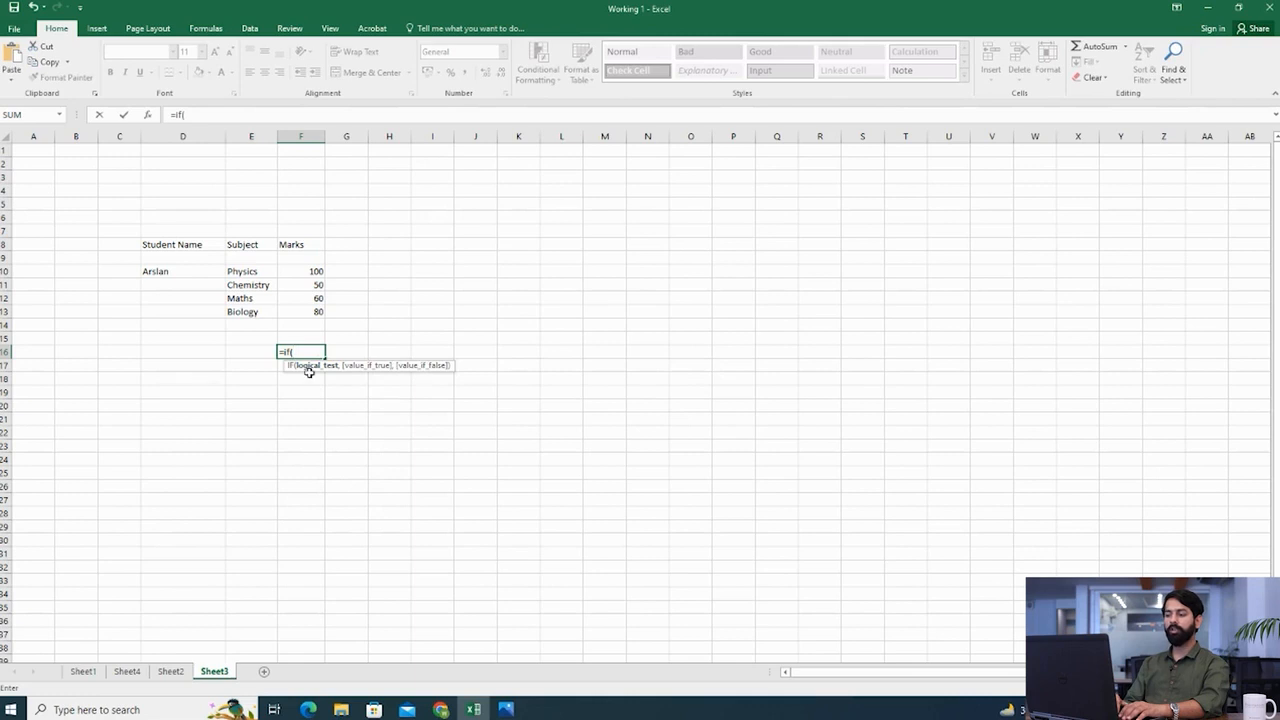
pyautogui.press('BackSpace')
pyautogui.press('BackSpace')
pyautogui.press('BackSpace')
pyautogui.press('BackSpace')
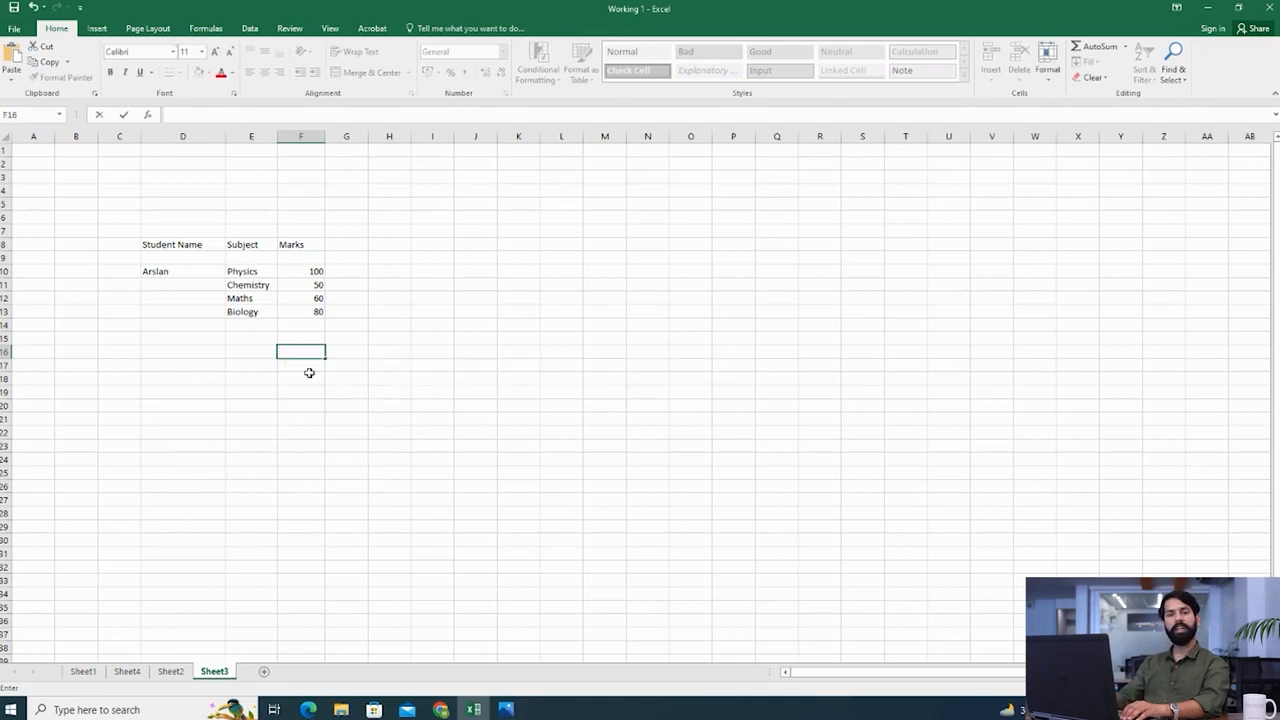
pyautogui.press('Return')
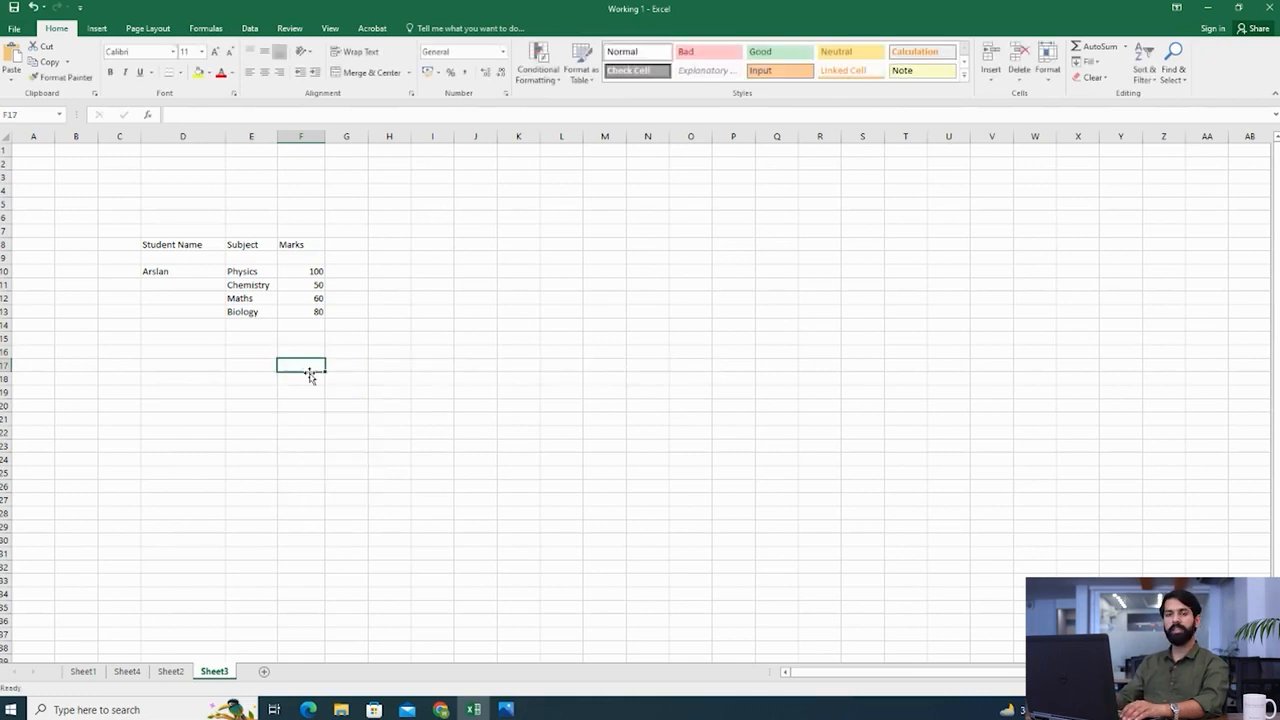